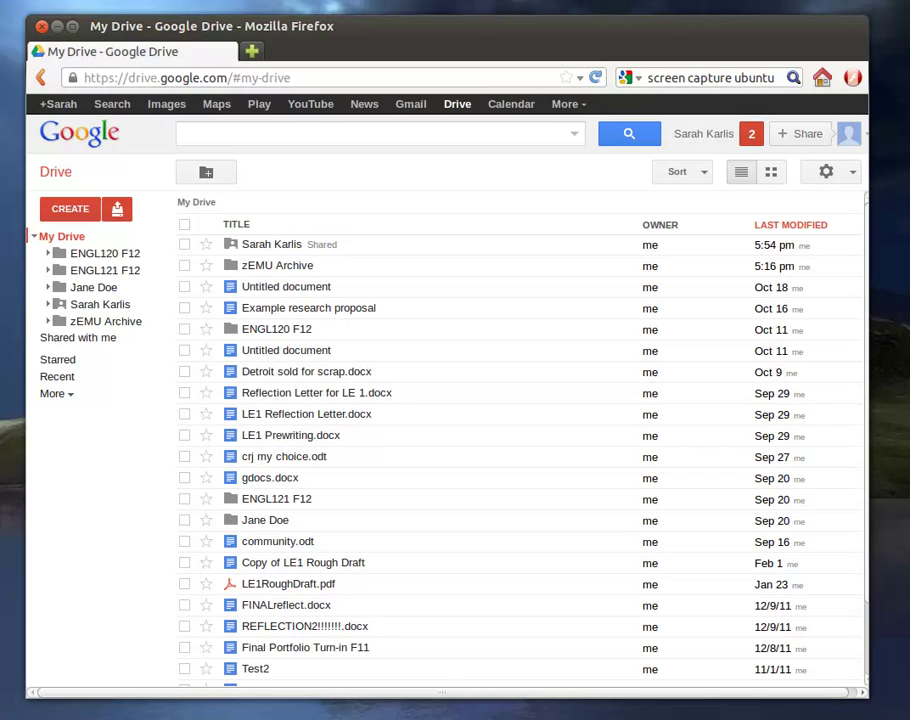
- Open the Essay for Formatting document from the LE1 folder in the shared Drive folder
click(48, 304)
click(74, 325)
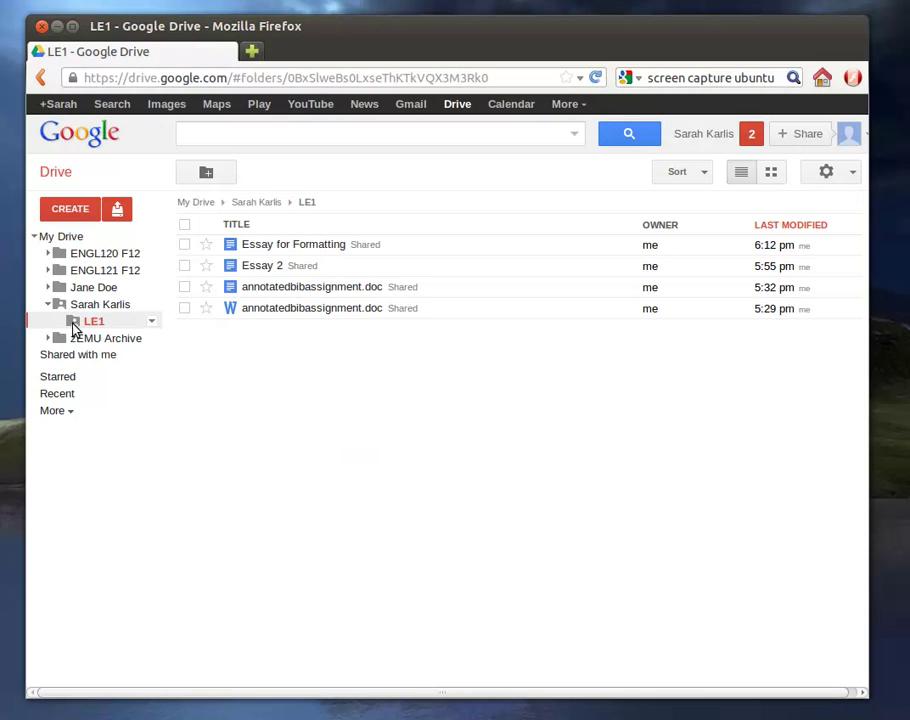
click(275, 246)
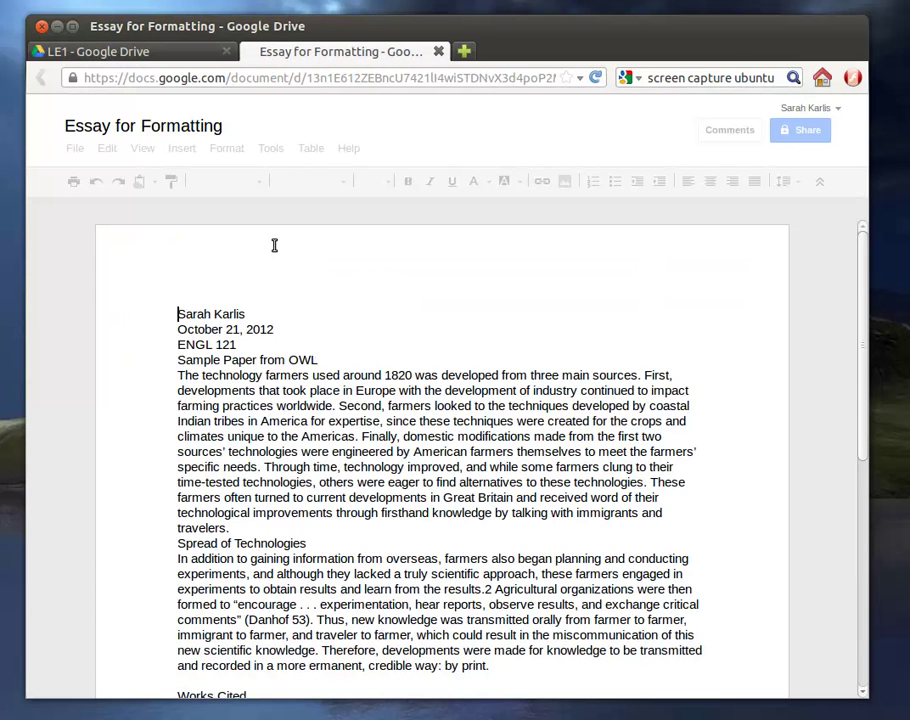
scroll(394, 337, down, 2)
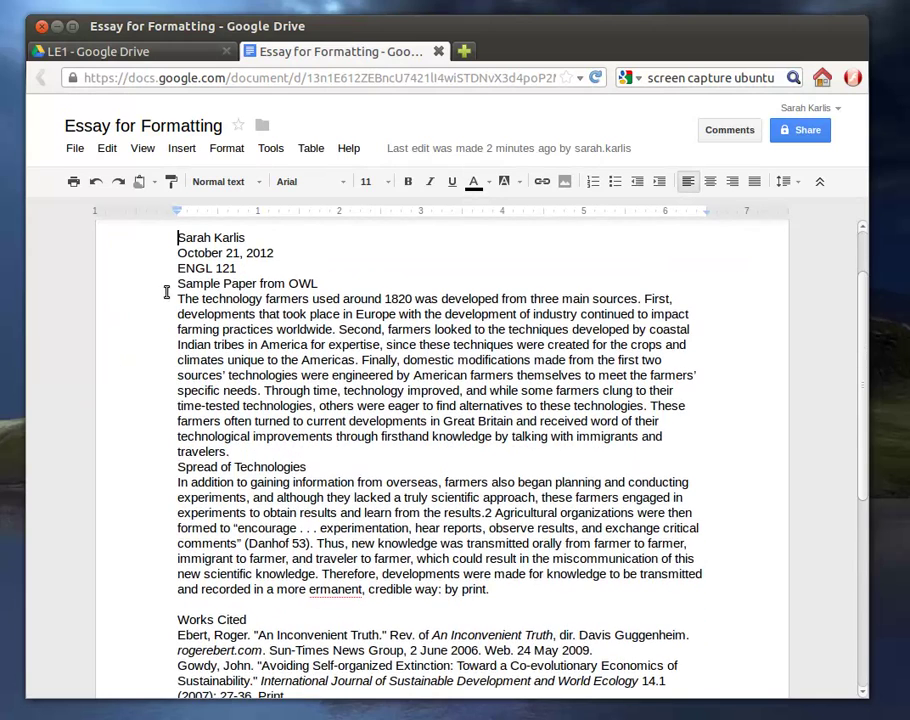
scroll(207, 303, up, 2)
- Indent the first line of both body paragraphs with a tab
click(270, 345)
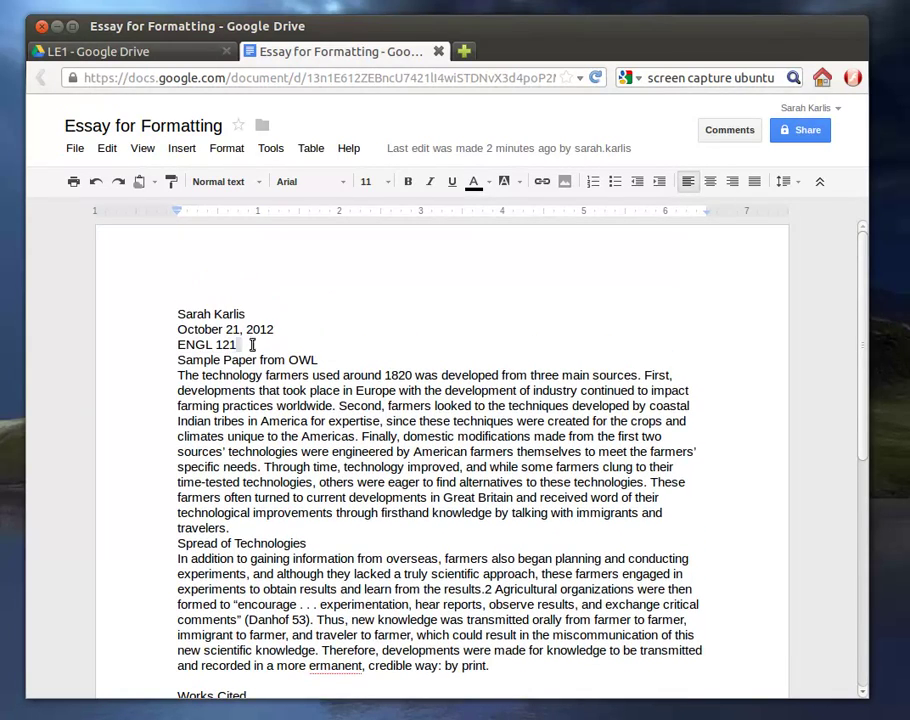
drag(178, 314, 240, 346)
click(317, 360)
scroll(166, 324, down, 1)
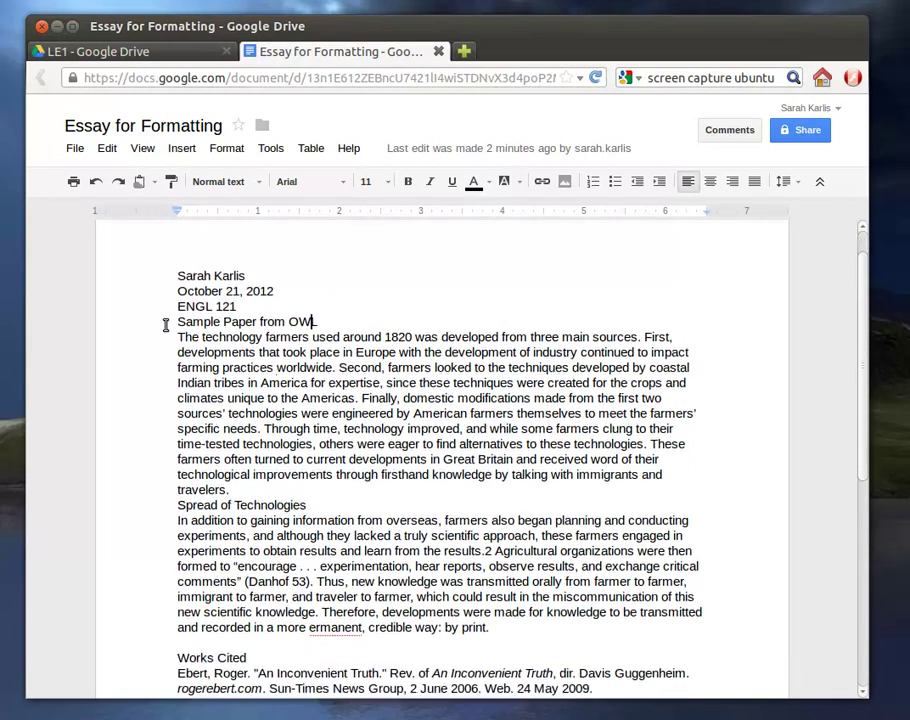
click(178, 339)
key(Tab)
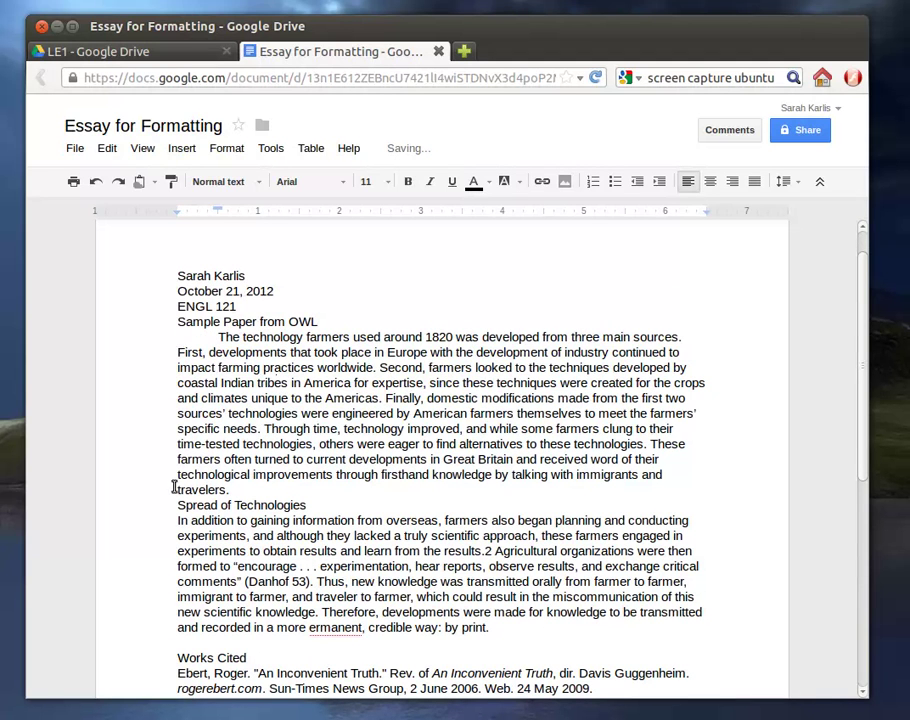
click(177, 520)
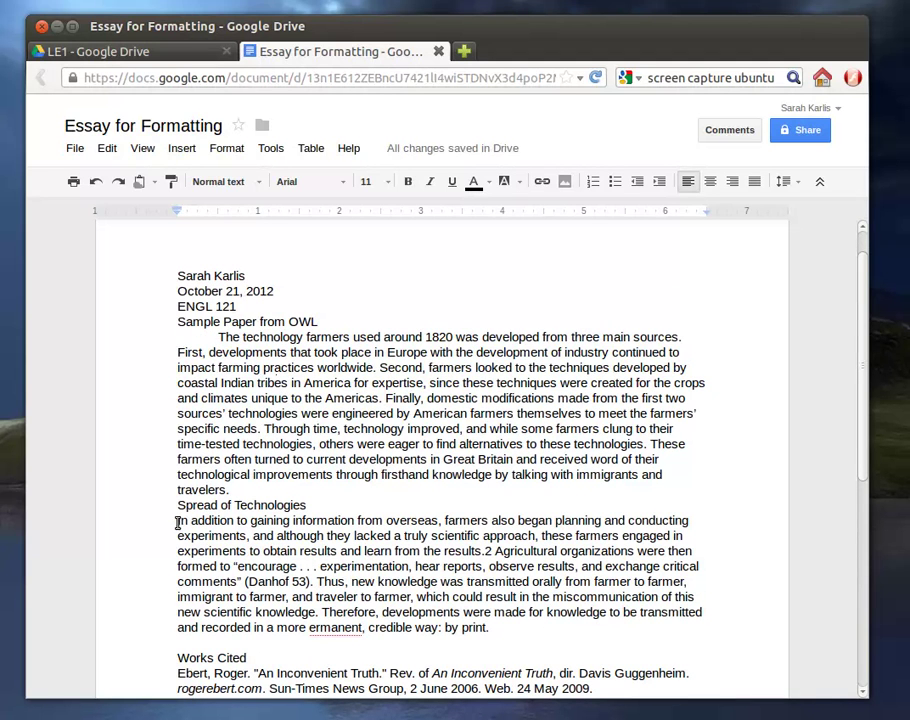
key(Tab)
- Correct the typo 'ermanent' to 'permanent'
scroll(480, 500, down, 2)
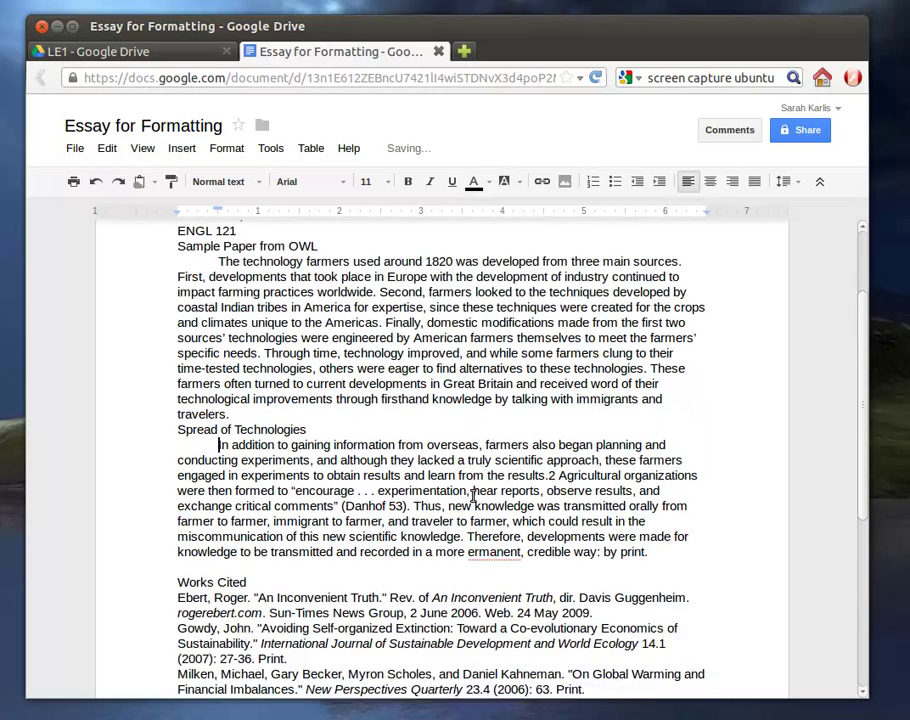
scroll(473, 497, down, 3)
click(670, 575)
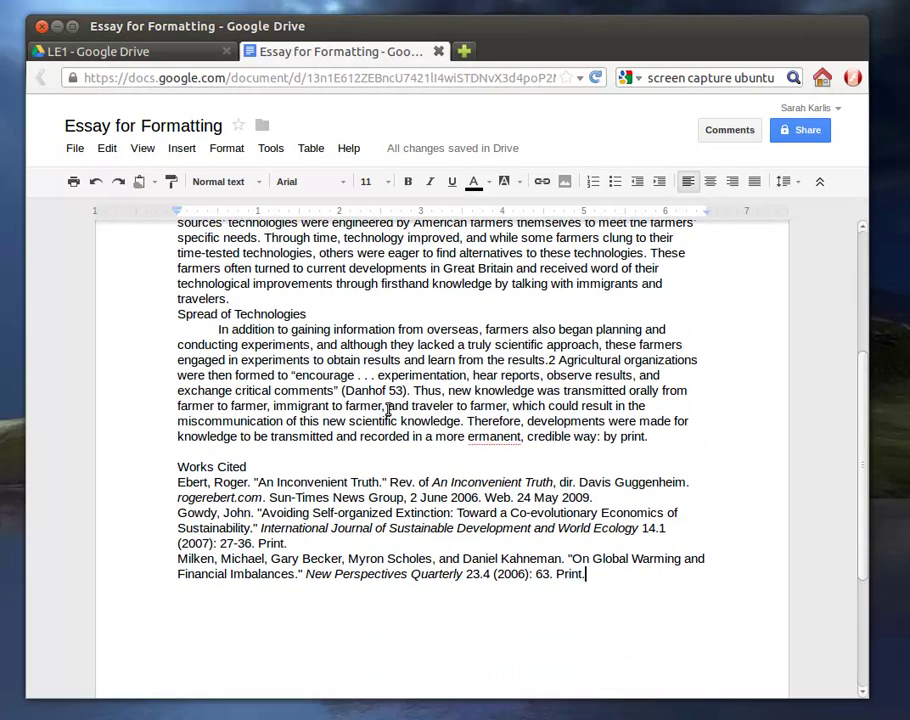
click(466, 437)
text(p)
scroll(528, 433, up, 4)
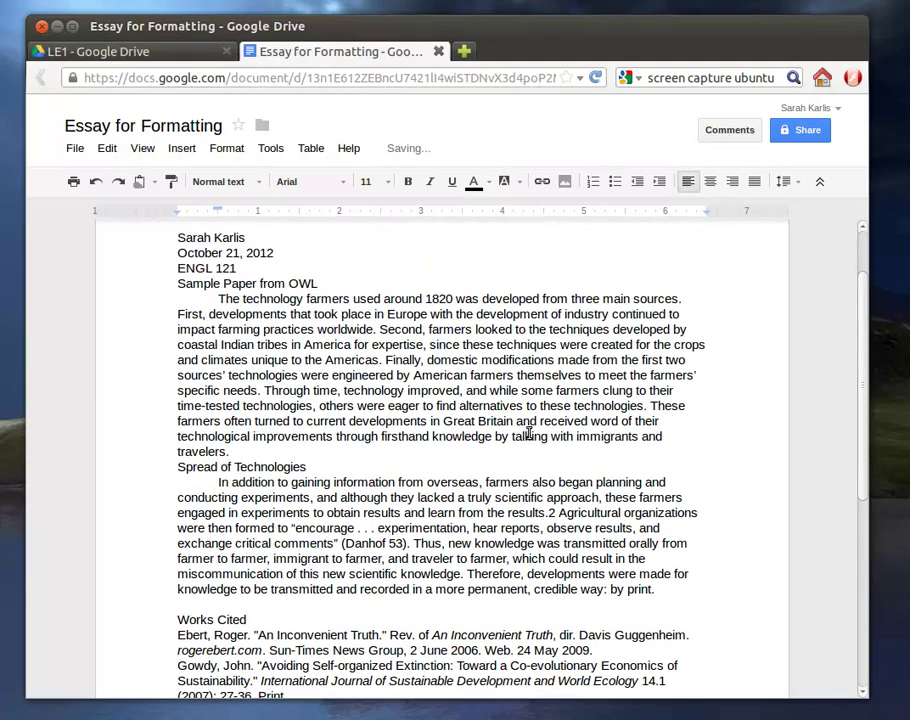
scroll(445, 455, down, 1)
scroll(445, 455, down, 3)
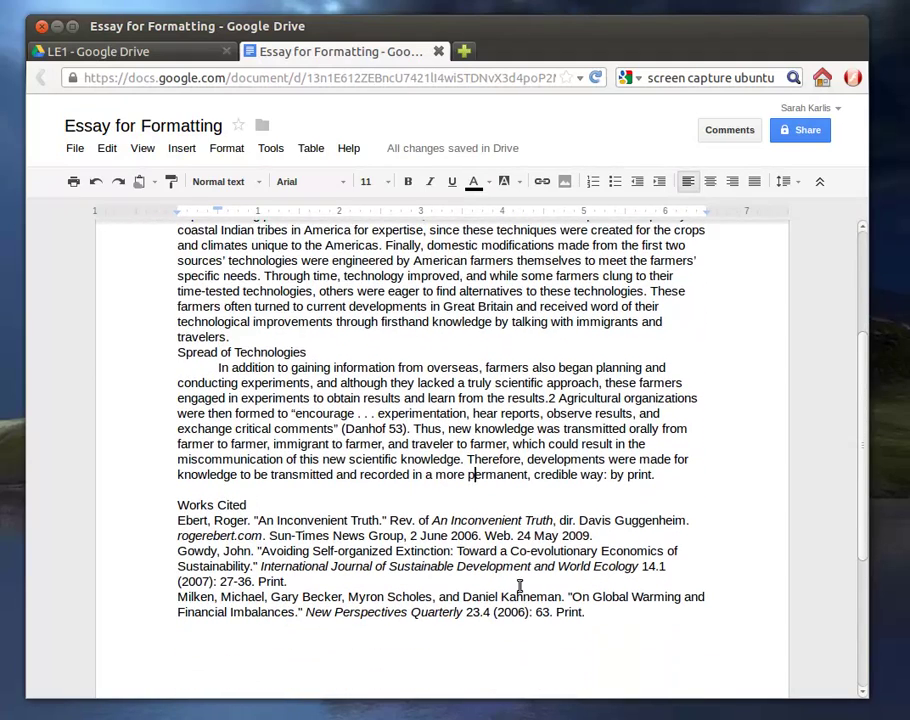
scroll(520, 586, up, 2)
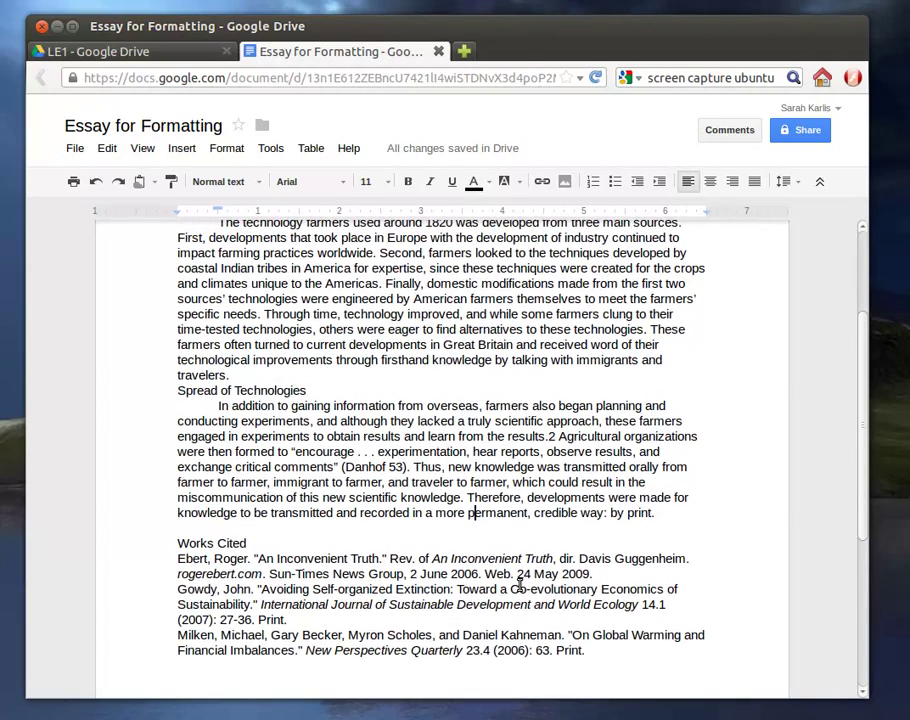
scroll(520, 586, up, 3)
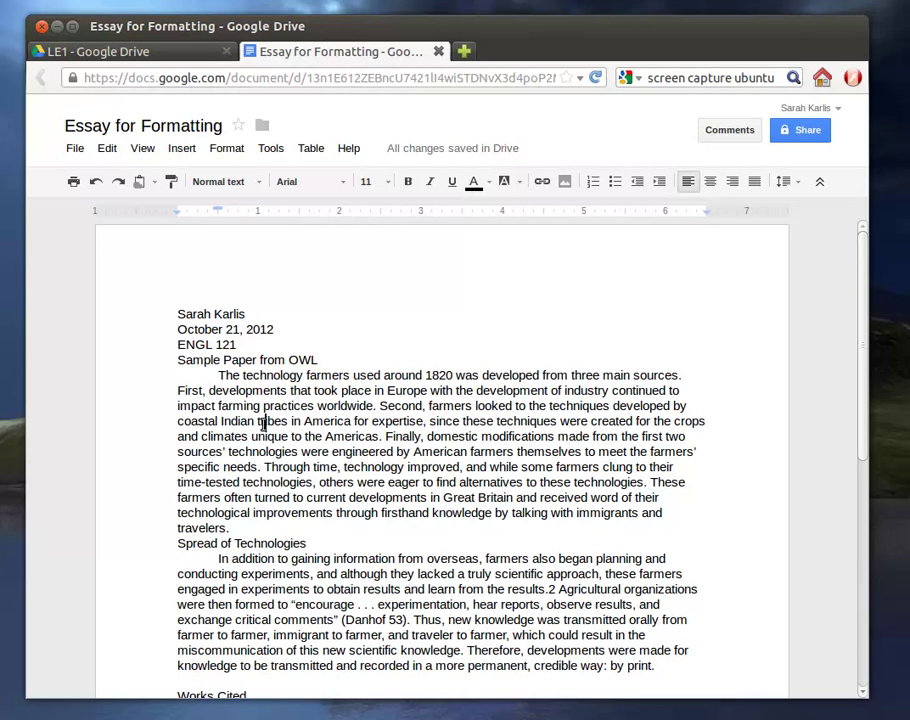
- Select all the essay text and set it to Times New Roman, 12 pt, 2.0 line spacing
click(108, 150)
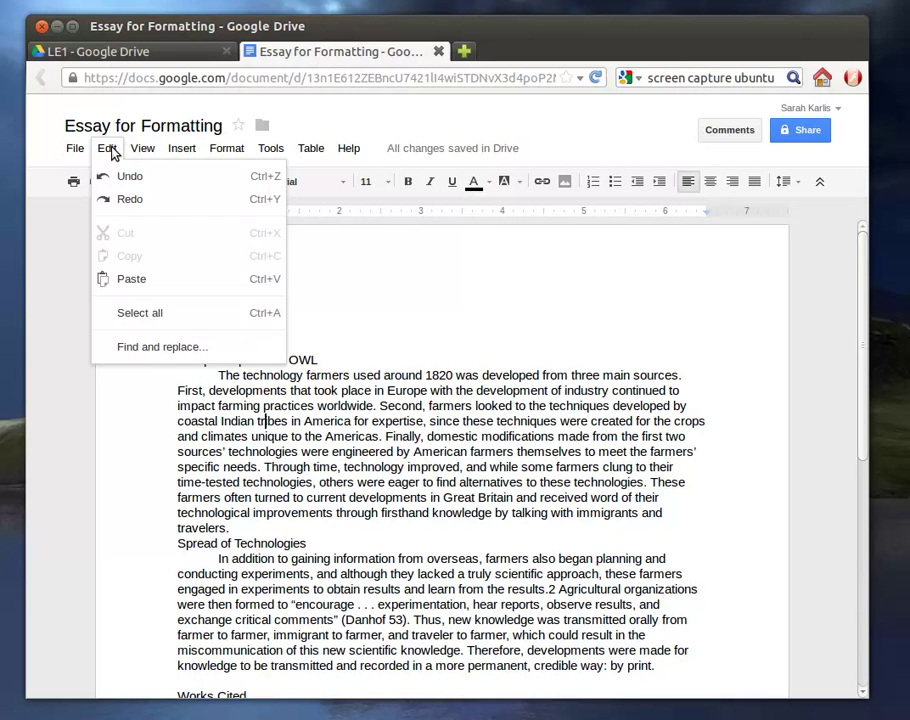
click(136, 316)
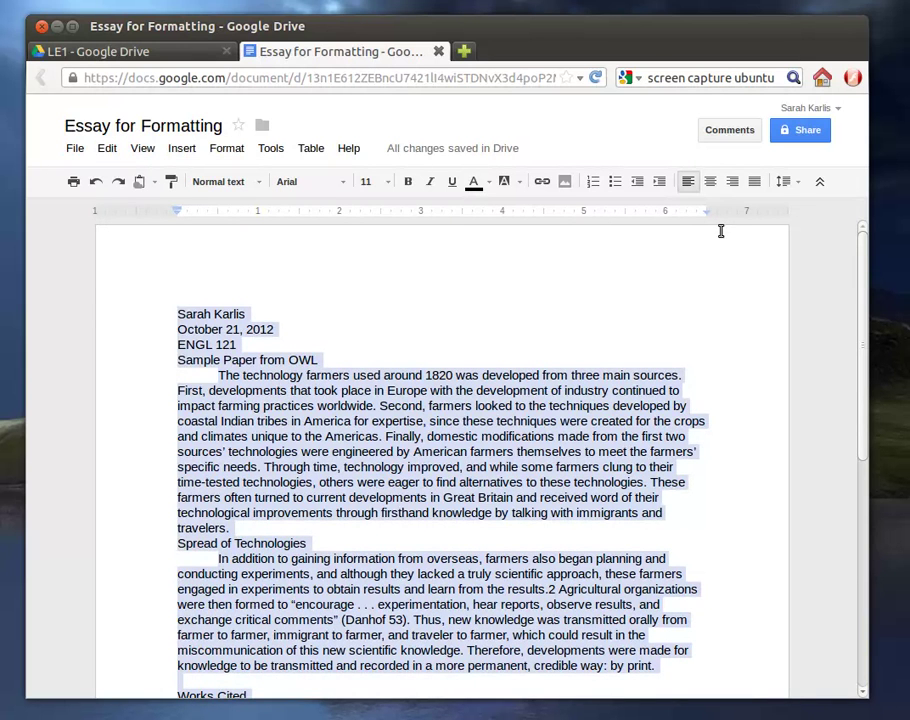
click(344, 186)
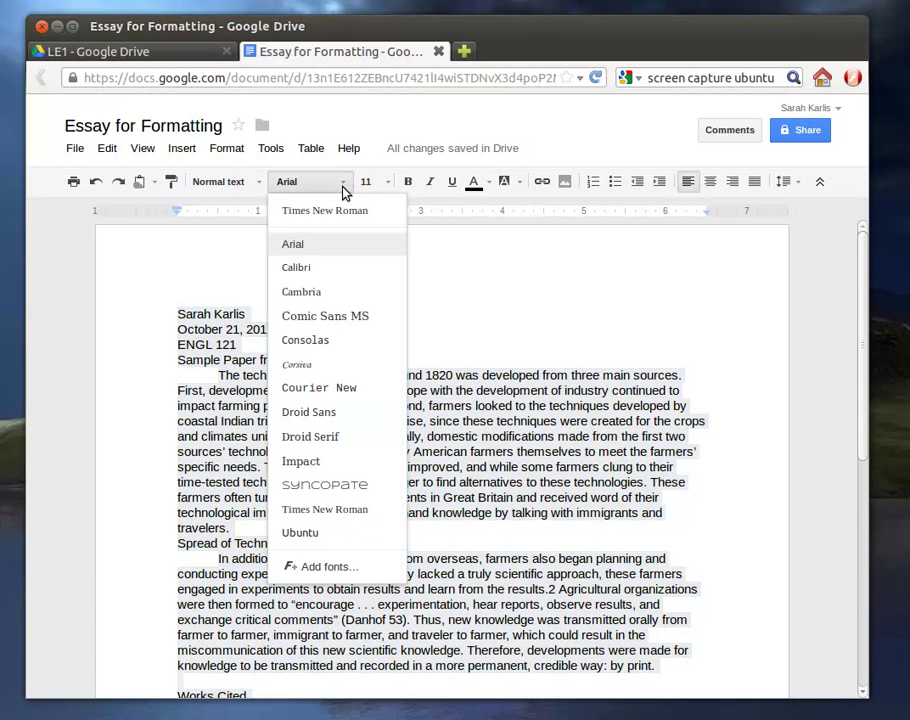
click(338, 512)
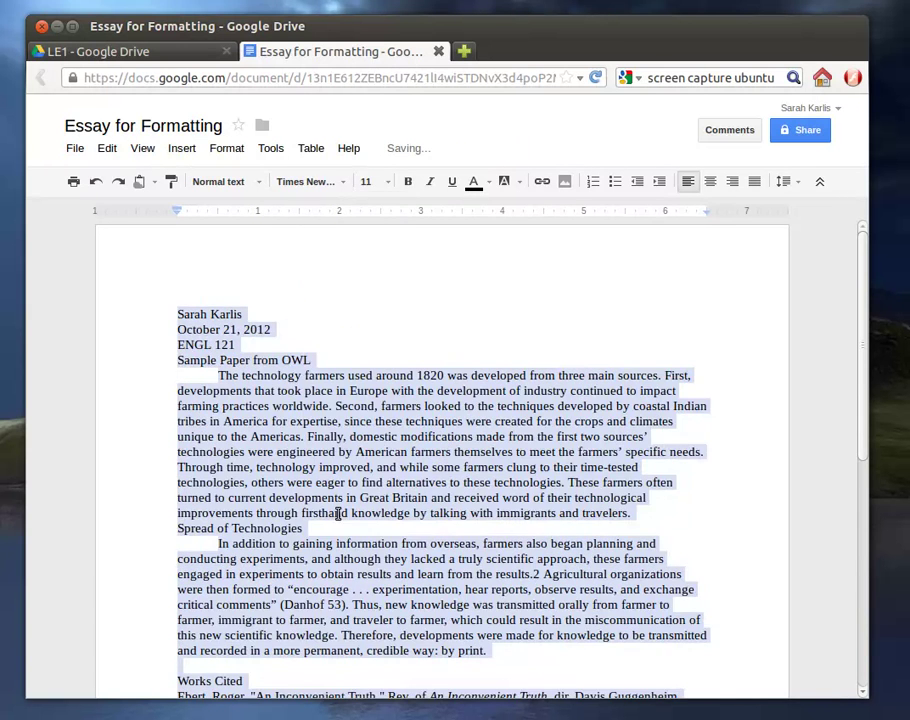
click(386, 184)
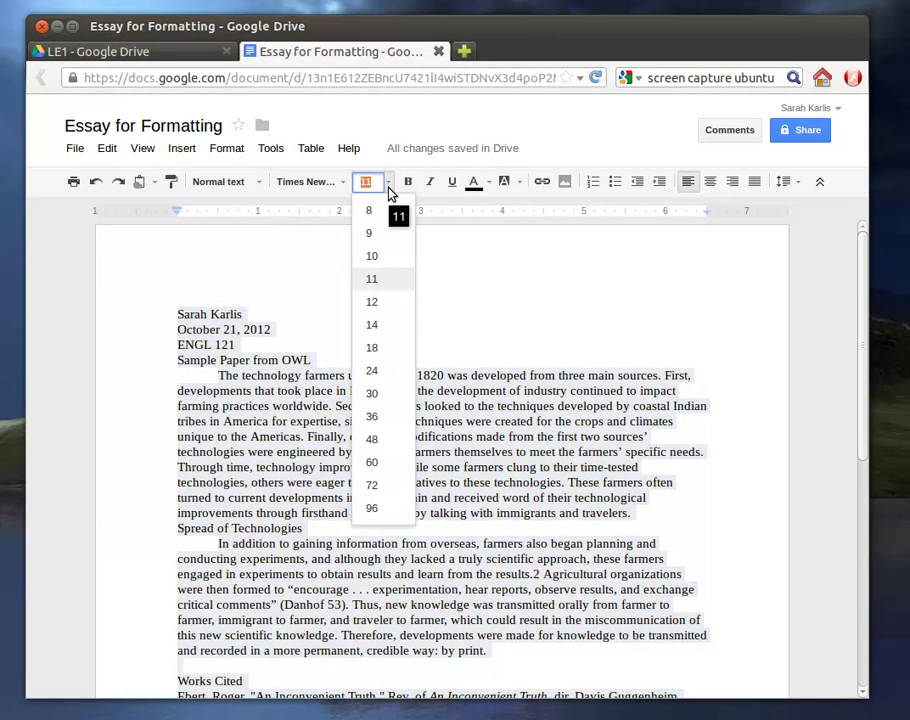
click(375, 303)
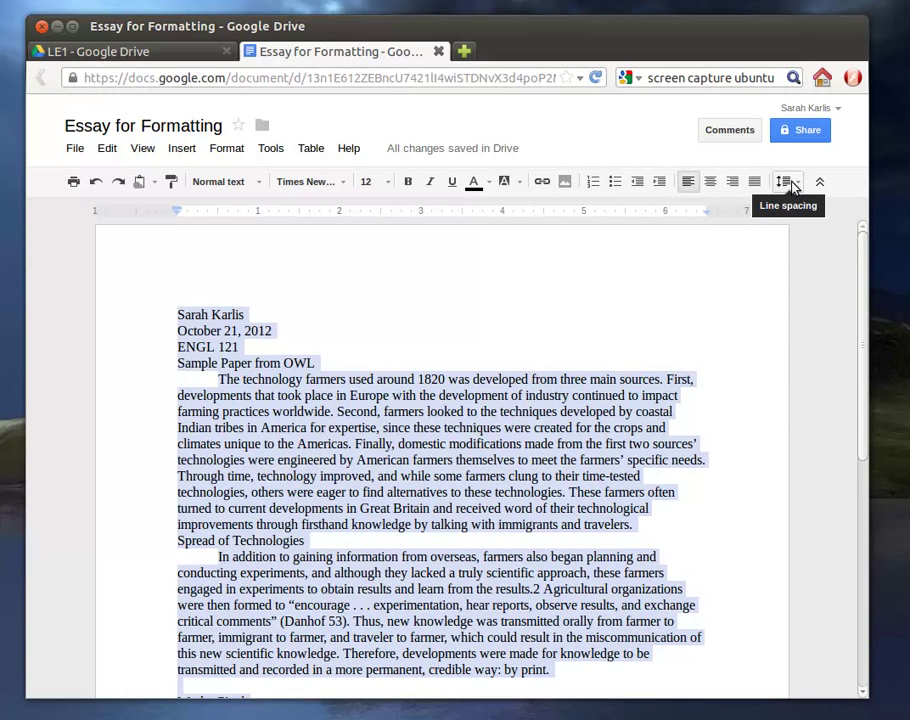
click(790, 184)
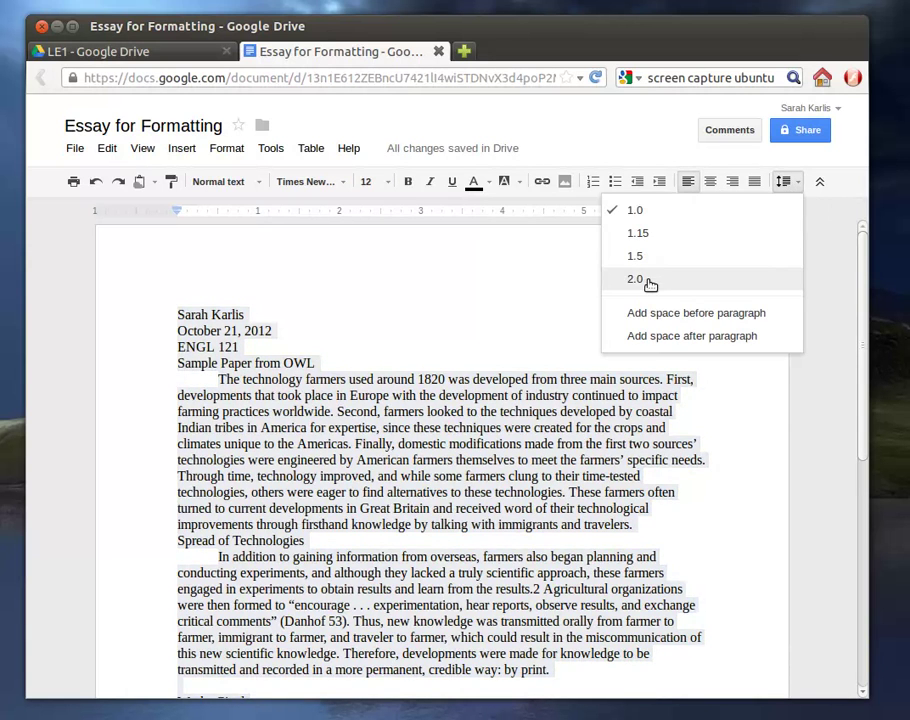
click(645, 282)
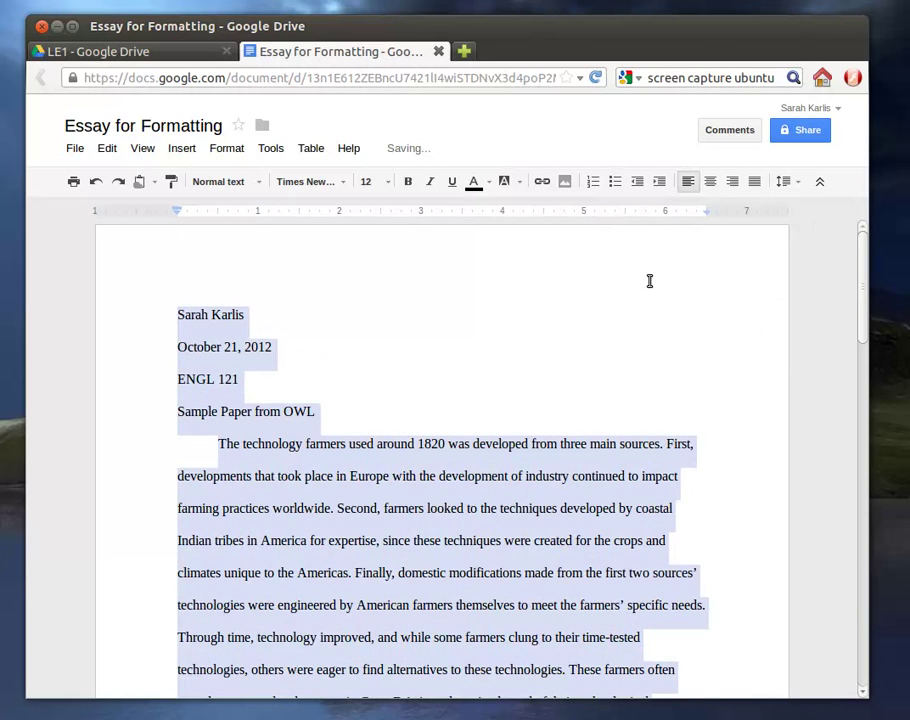
- Select the title line 'Sample Paper from OWL' and center-align it
scroll(628, 396, down, 3)
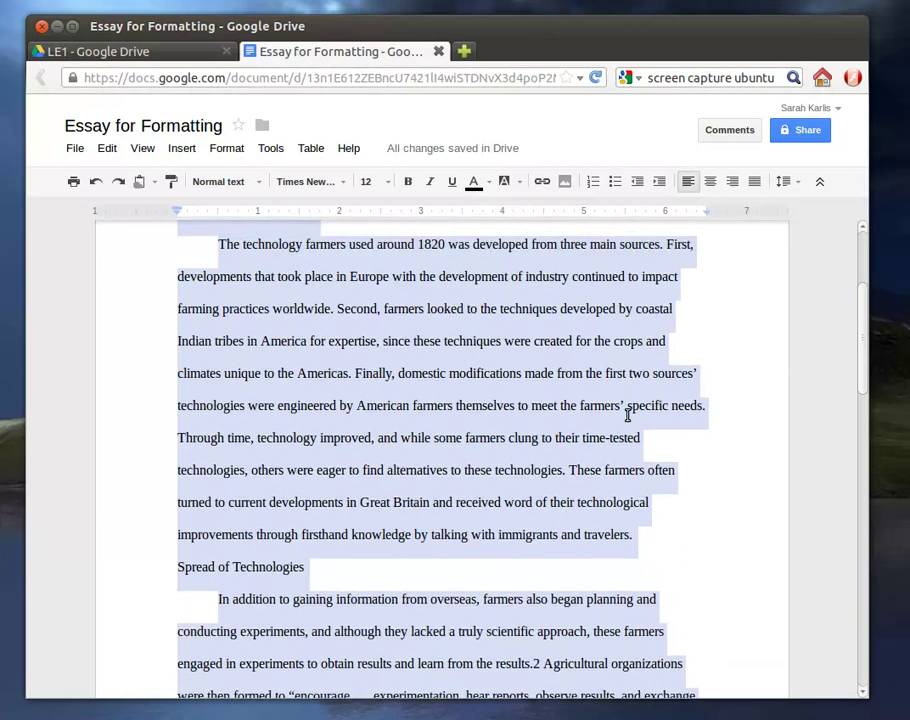
scroll(628, 415, up, 3)
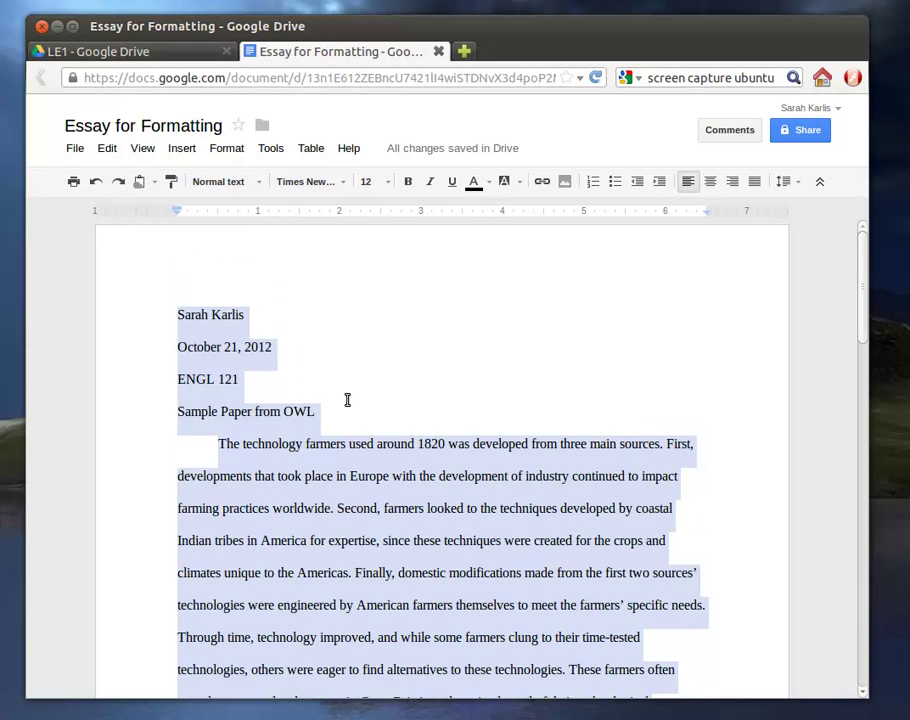
click(334, 421)
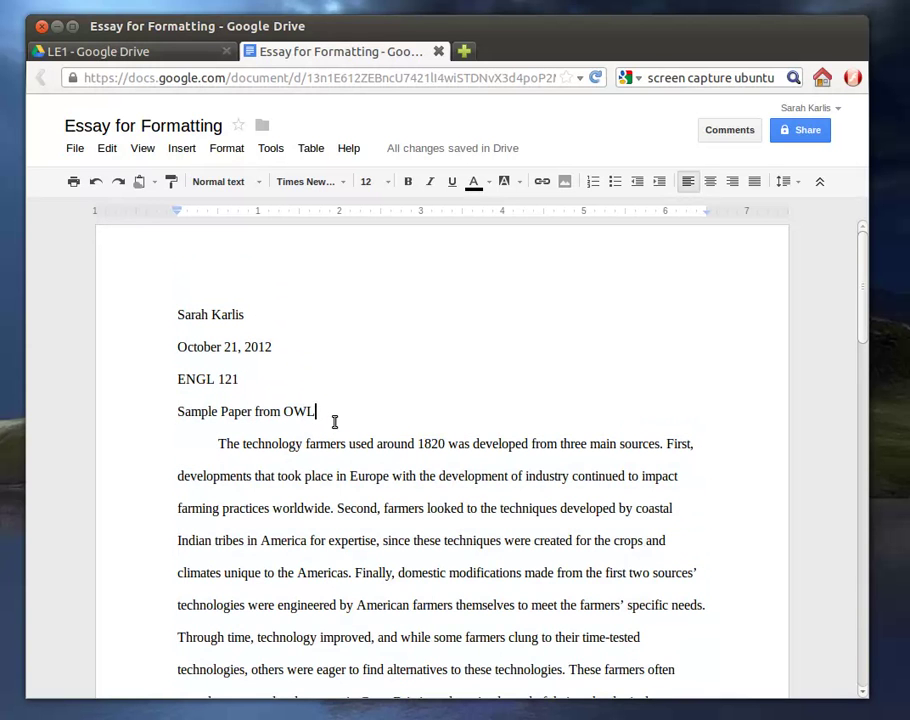
click(280, 381)
click(212, 313)
click(217, 347)
click(341, 417)
drag(327, 408, 116, 408)
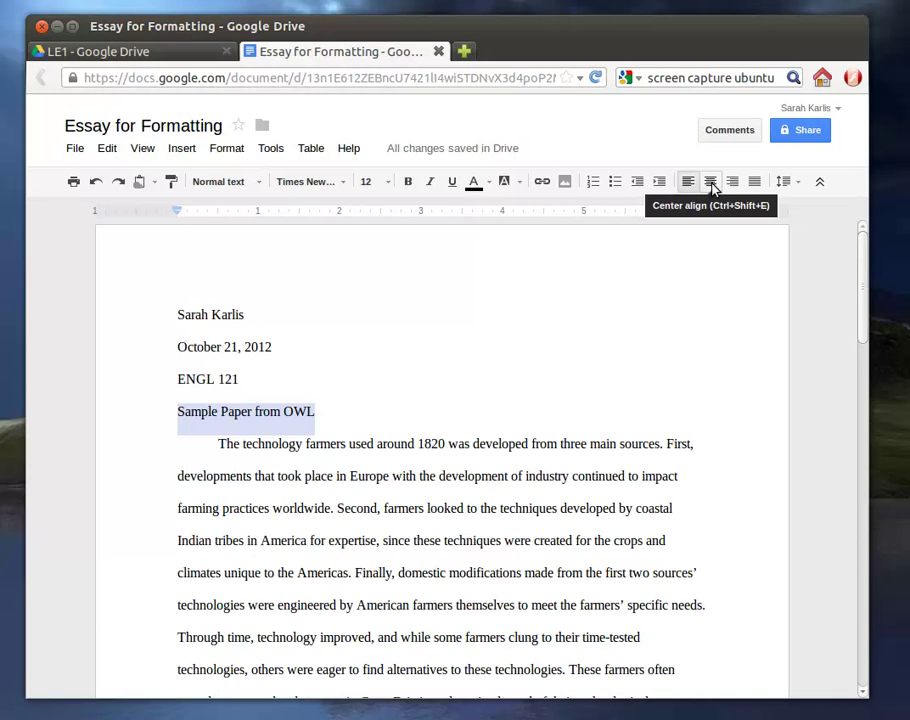
click(711, 186)
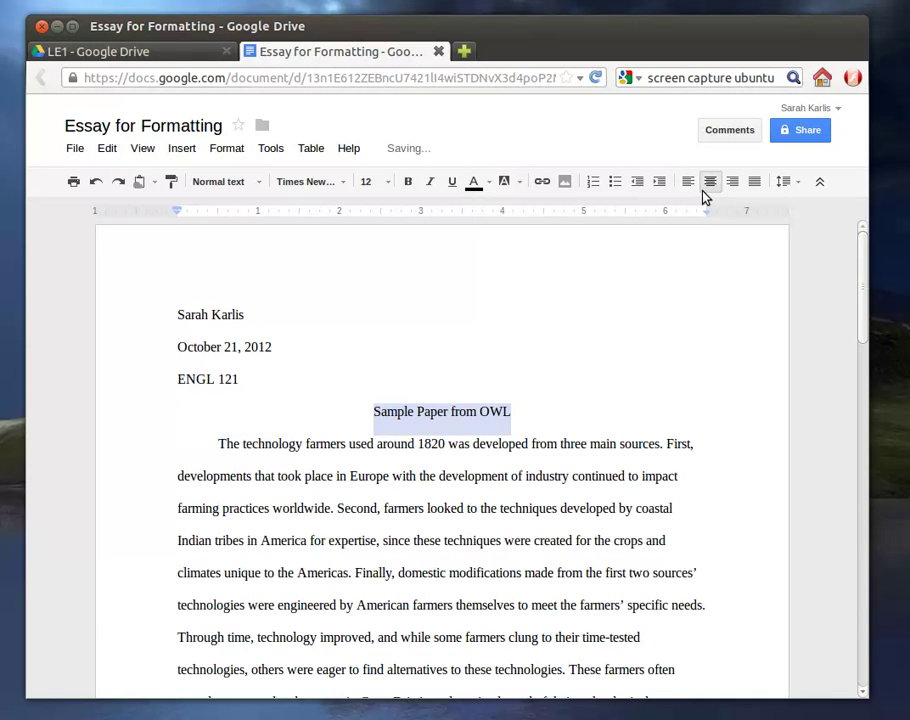
click(441, 574)
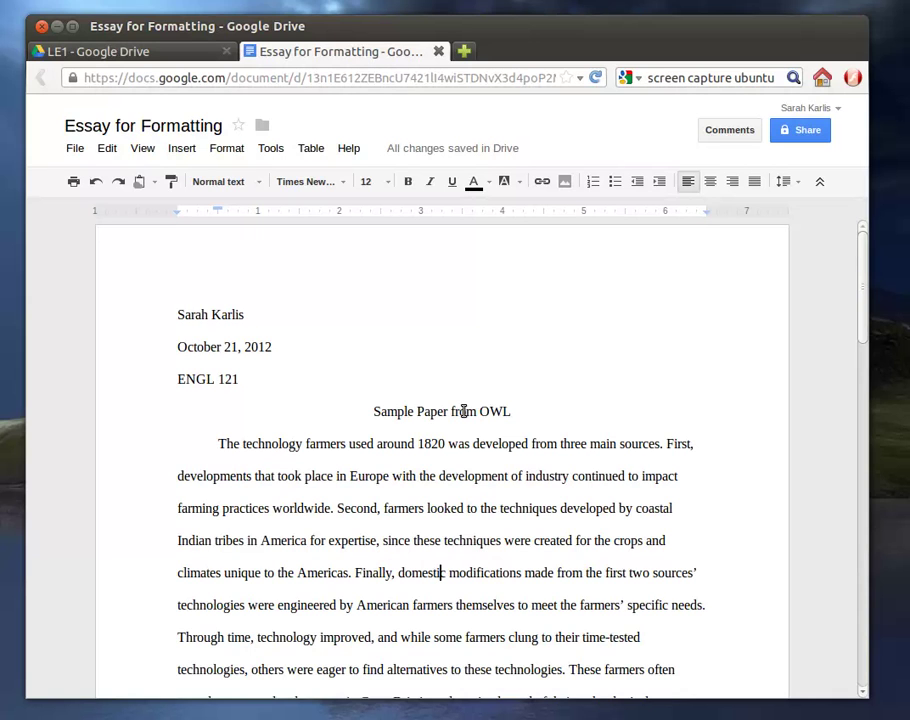
click(207, 380)
click(510, 411)
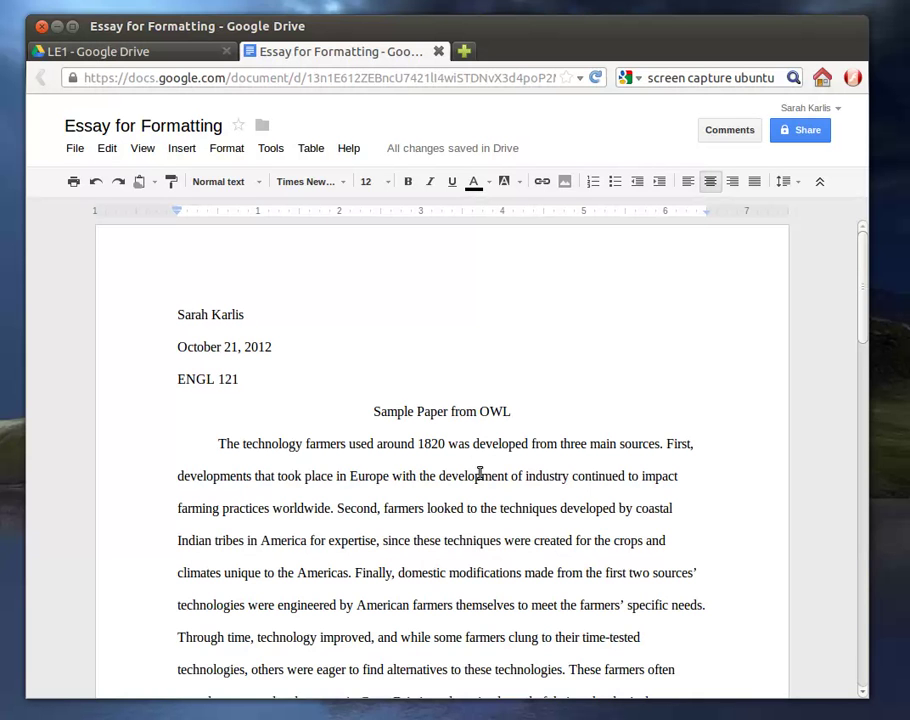
- Select the Spread of Technologies heading and make it bold
scroll(481, 472, down, 2)
scroll(481, 472, down, 4)
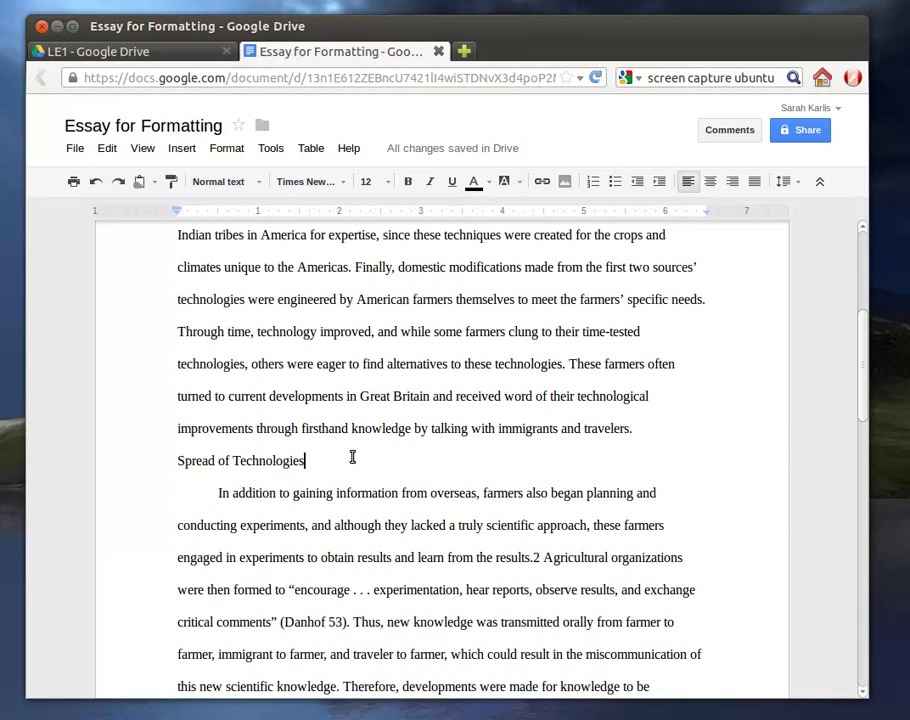
drag(349, 457, 93, 465)
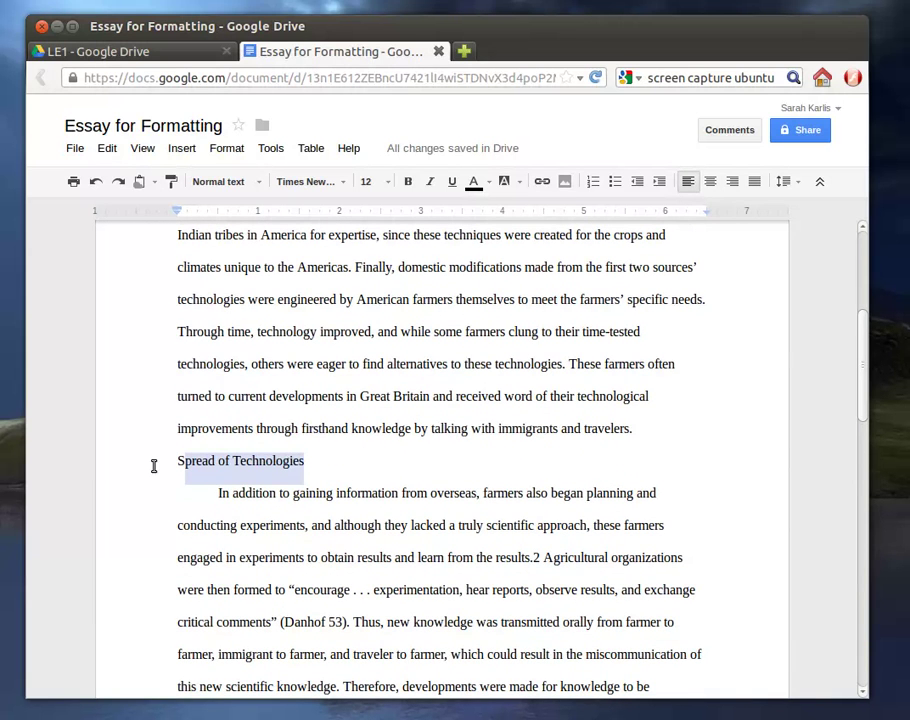
drag(154, 466, 154, 466)
click(91, 469)
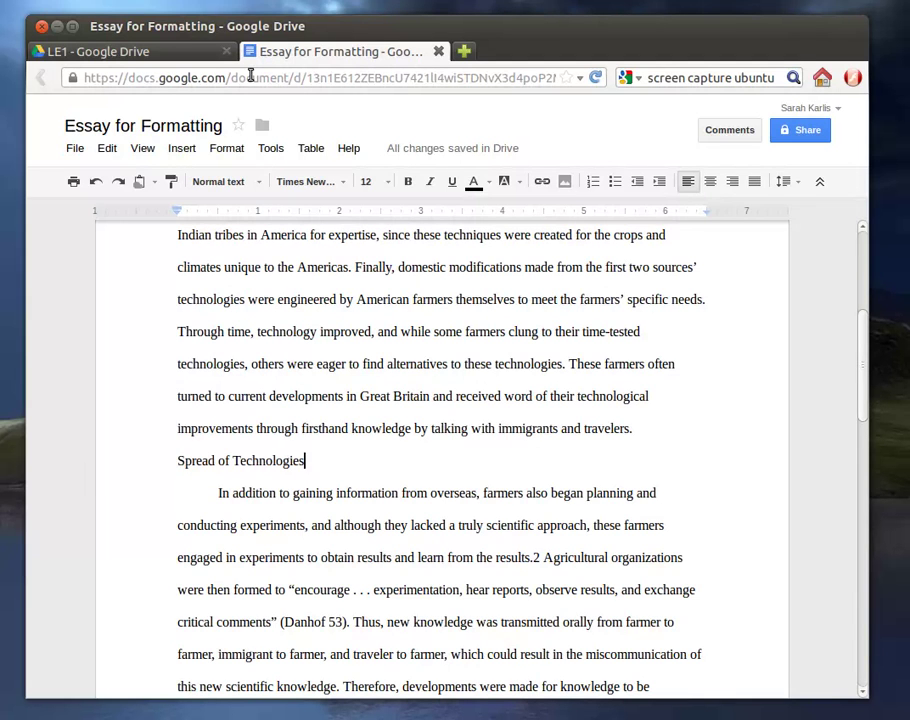
drag(341, 459, 179, 457)
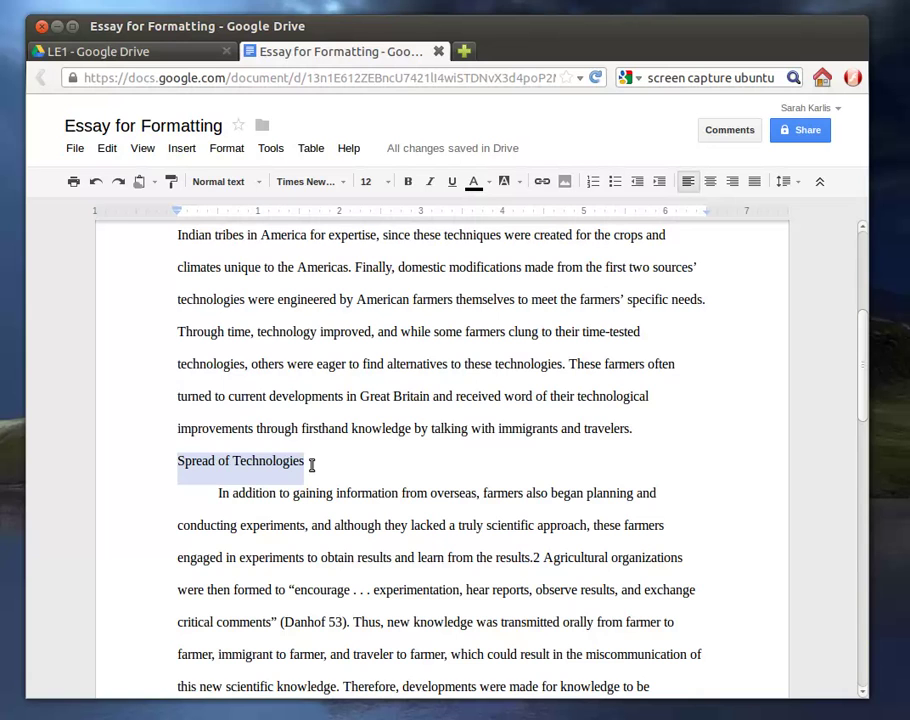
key(ctrl+b)
click(353, 465)
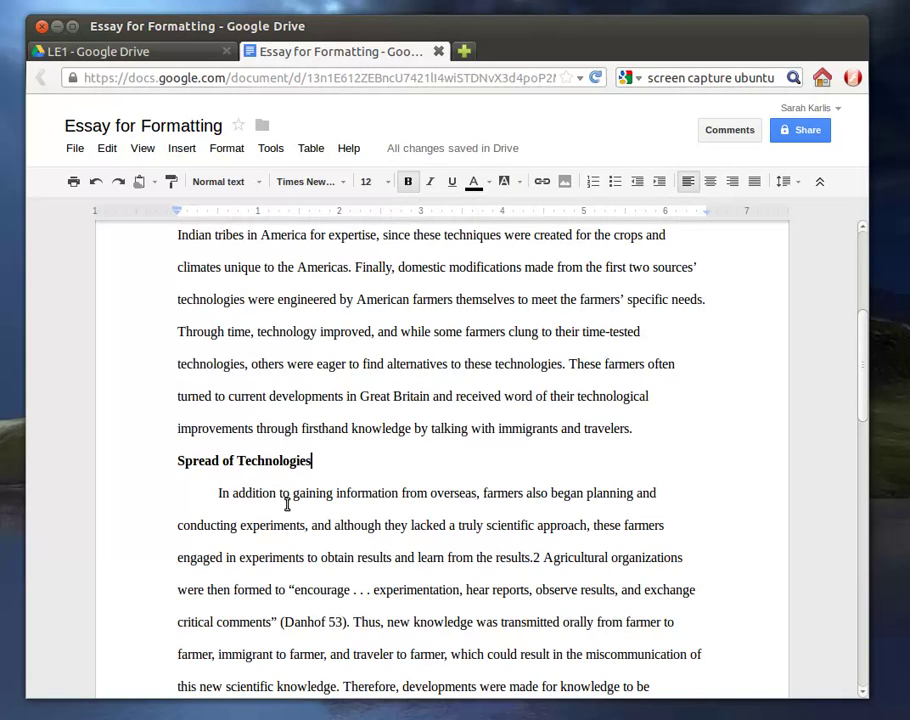
- Remove the bold from the Spread of Technologies heading
scroll(292, 513, up, 2)
scroll(292, 513, up, 1)
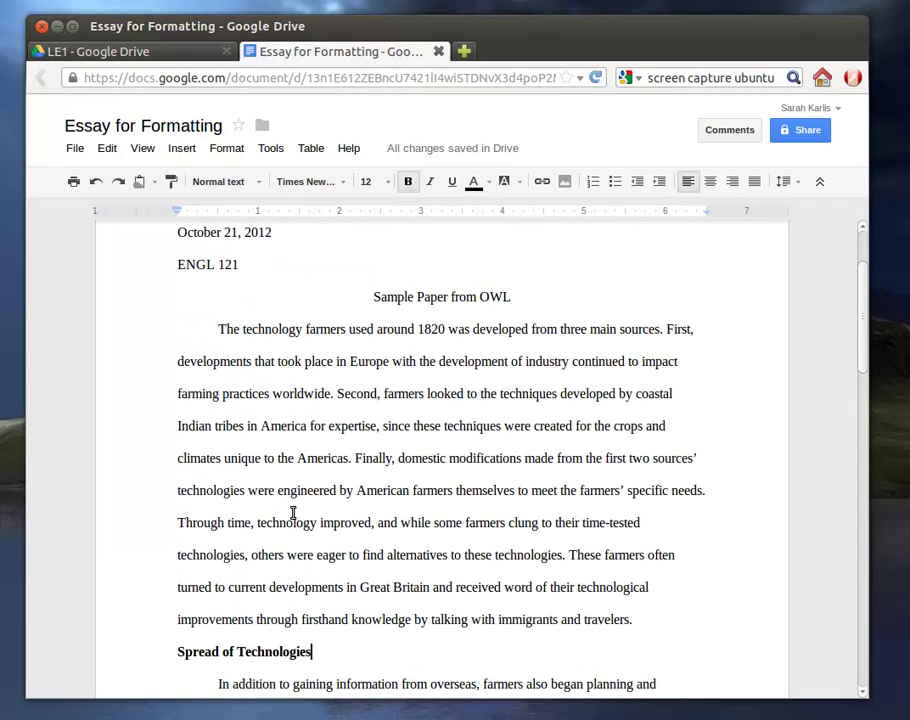
scroll(292, 513, down, 2)
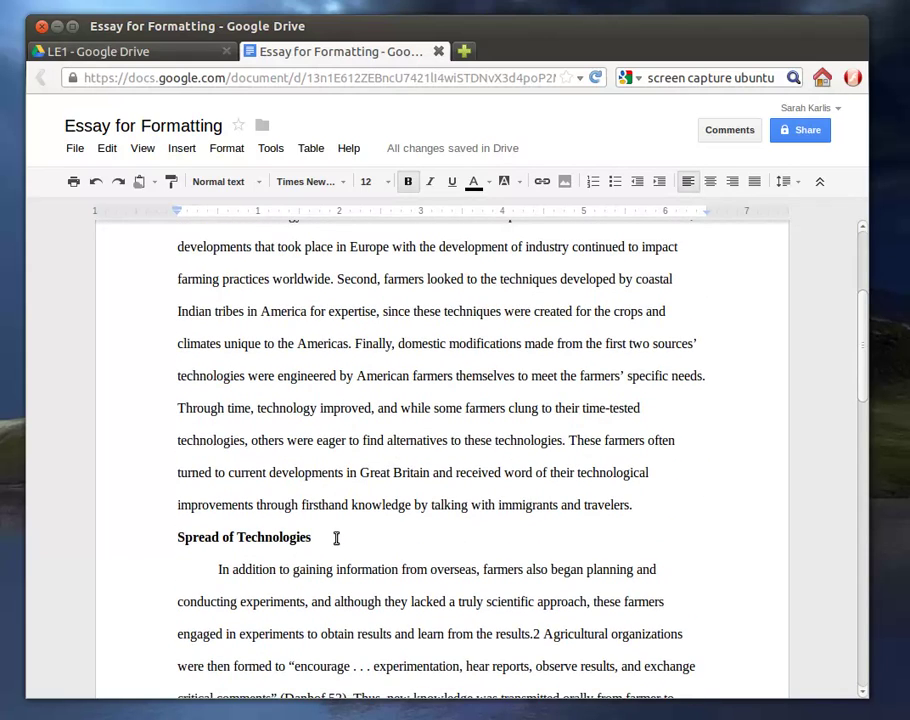
drag(180, 540, 376, 543)
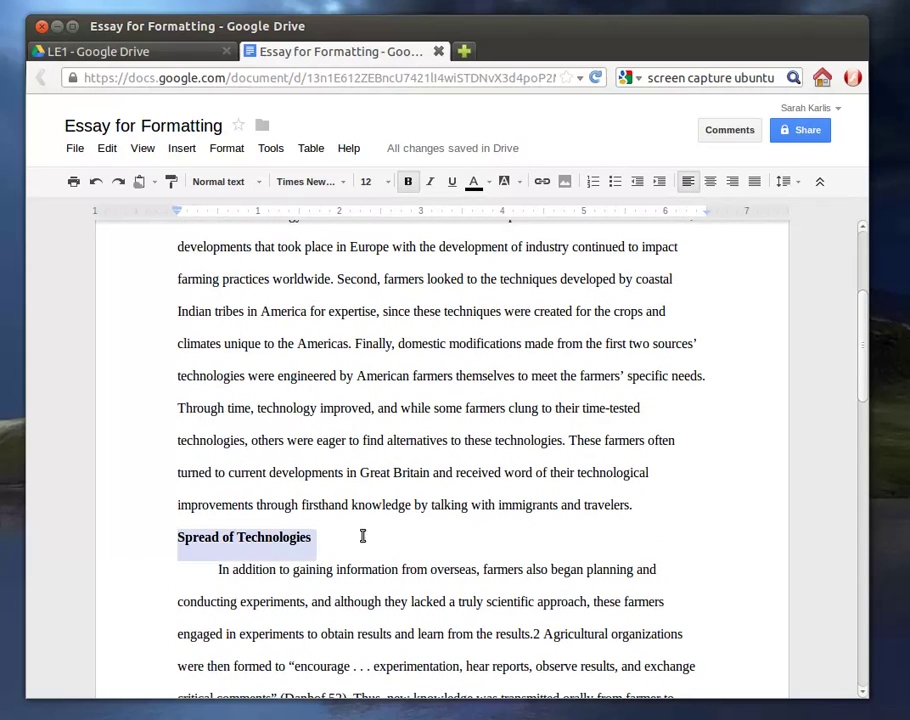
key(ctrl+b)
- Insert a blank line above the Spread of Technologies heading
click(179, 538)
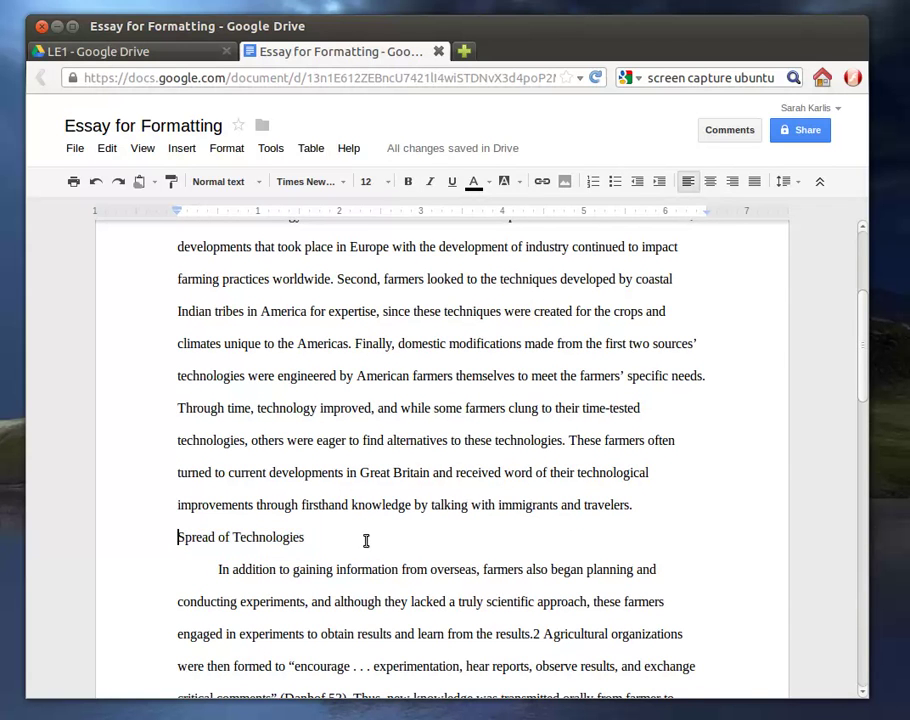
key(Return)
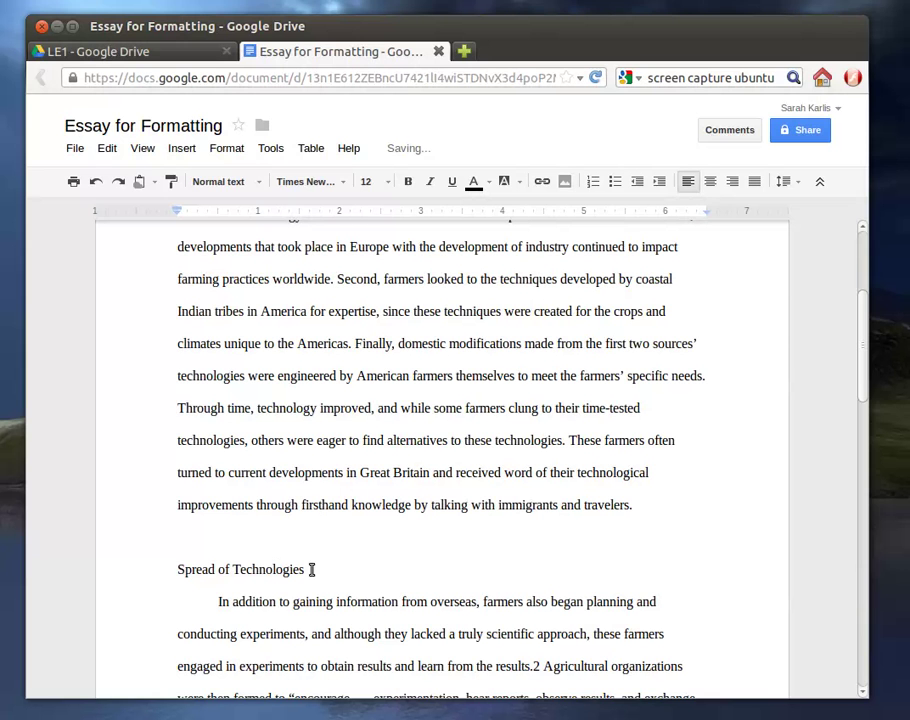
click(264, 540)
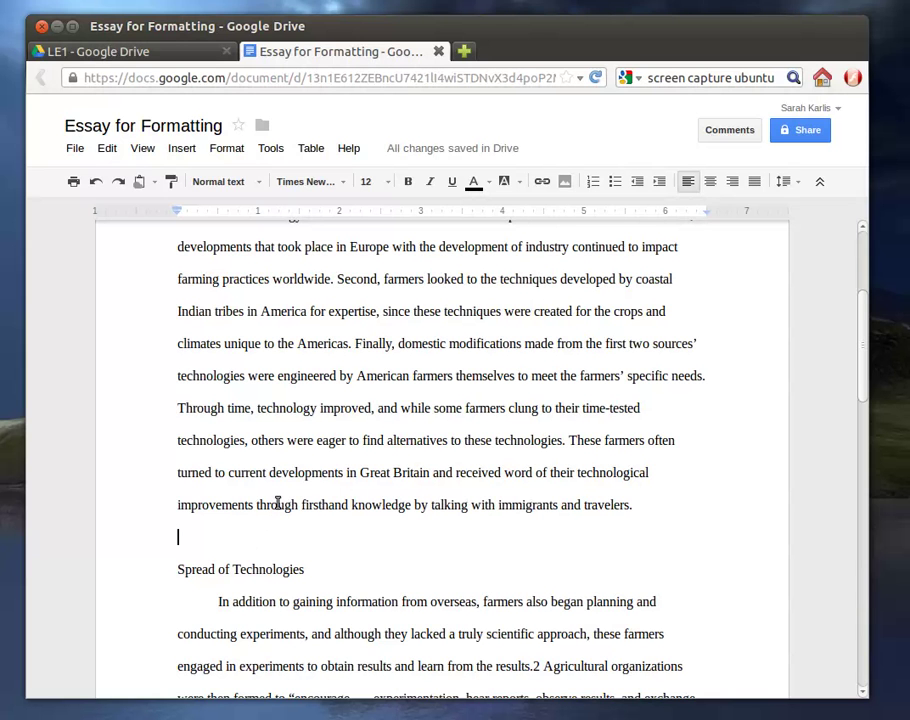
scroll(290, 554, down, 4)
scroll(265, 535, up, 2)
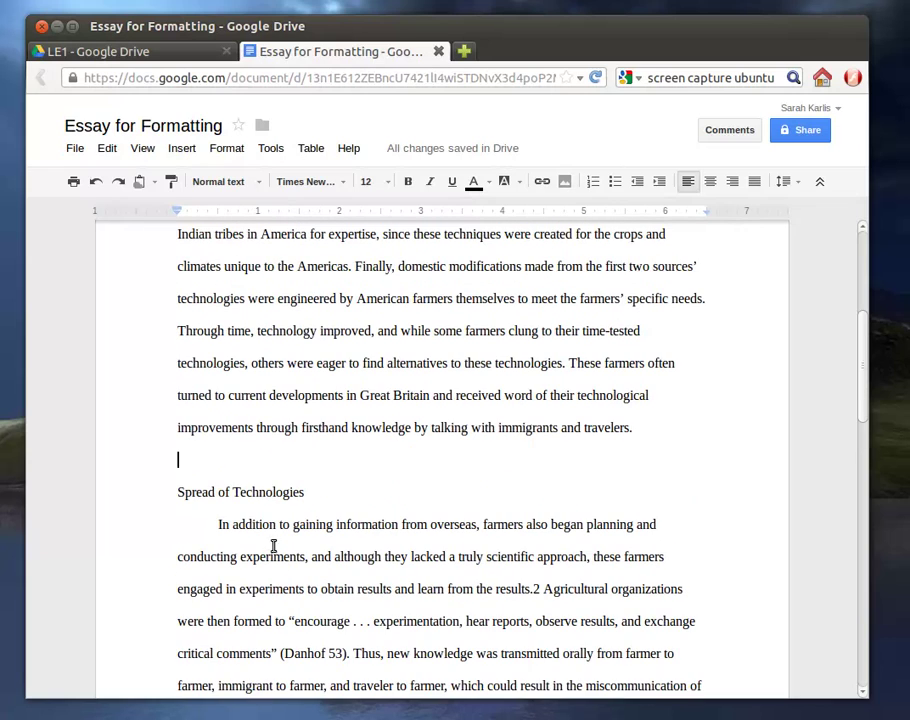
scroll(341, 473, up, 4)
scroll(341, 473, up, 3)
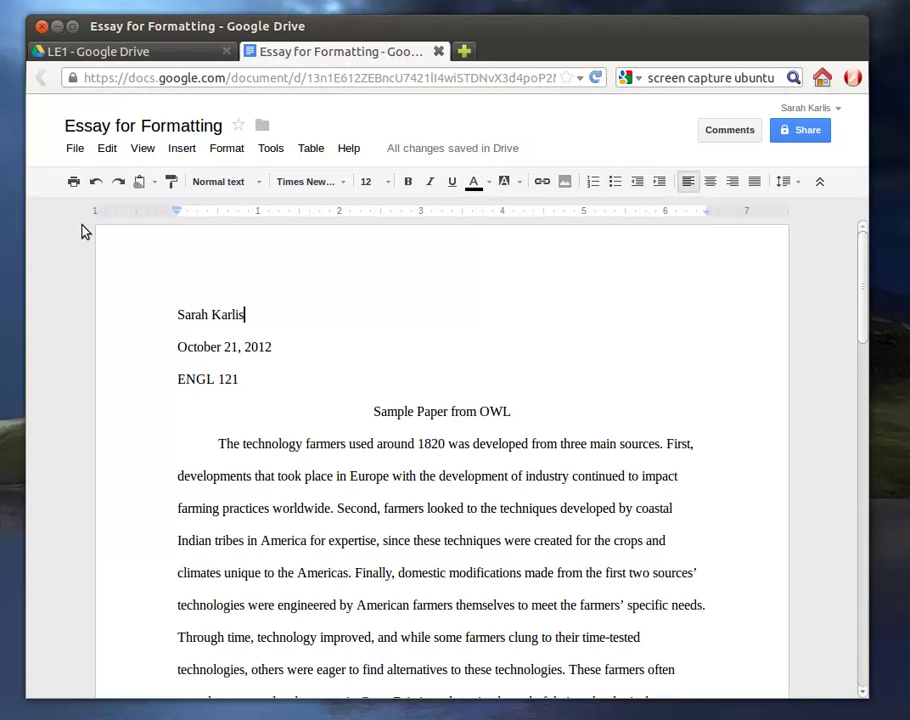
- Insert a top-of-page number in the header and type the author's last name before it
click(177, 152)
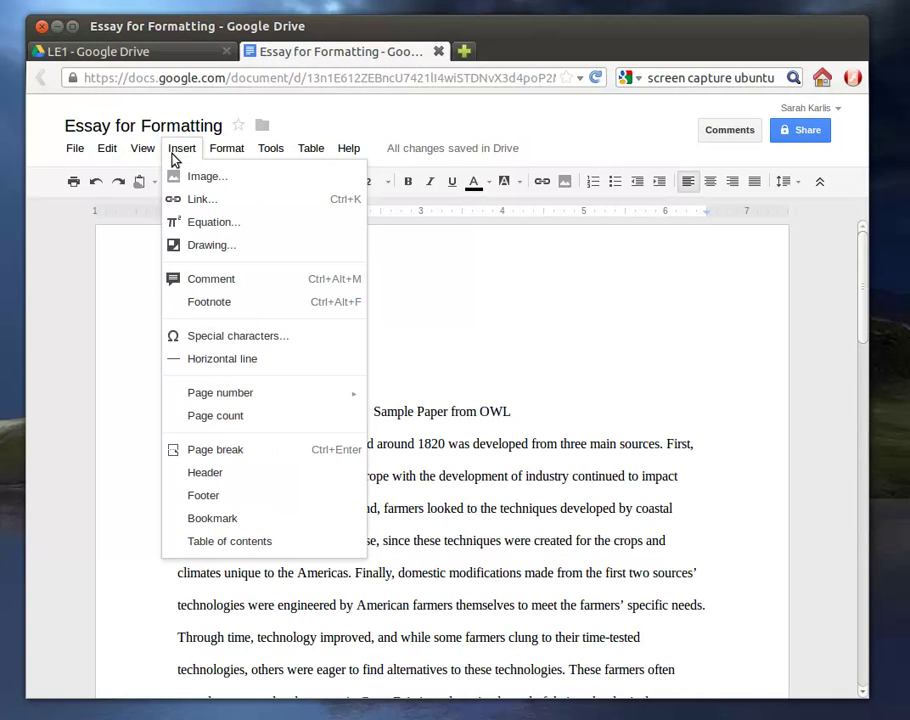
mouse_move(237, 393)
click(415, 394)
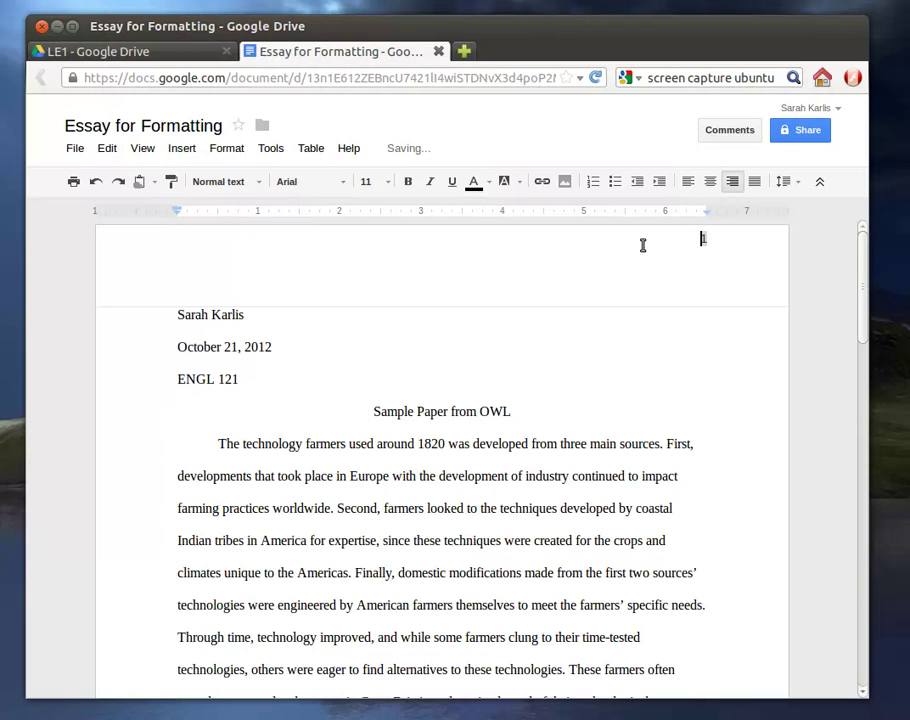
double_click(703, 239)
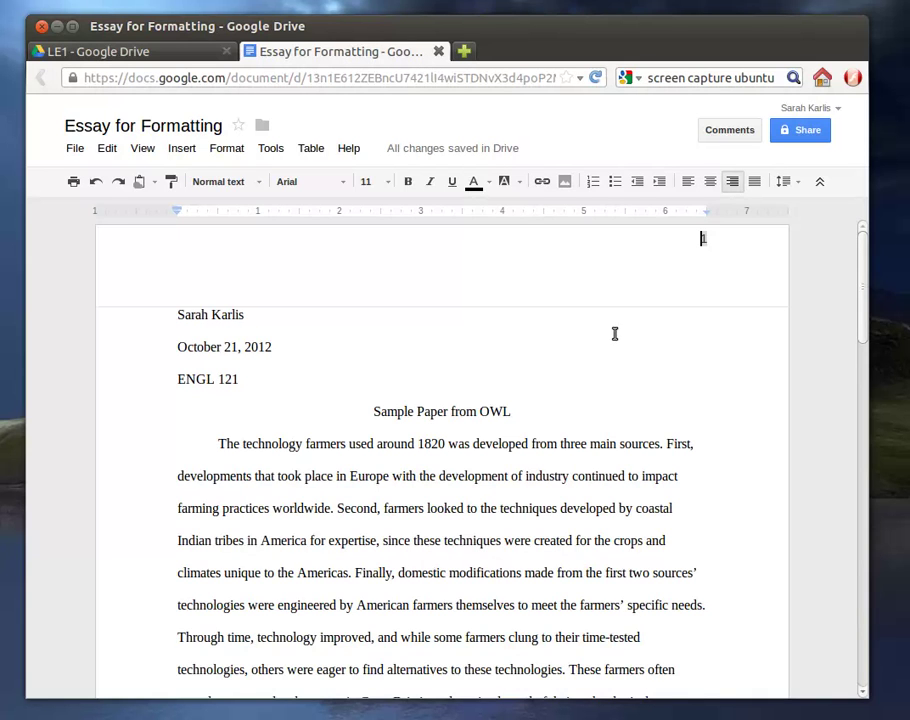
text(Karlis)
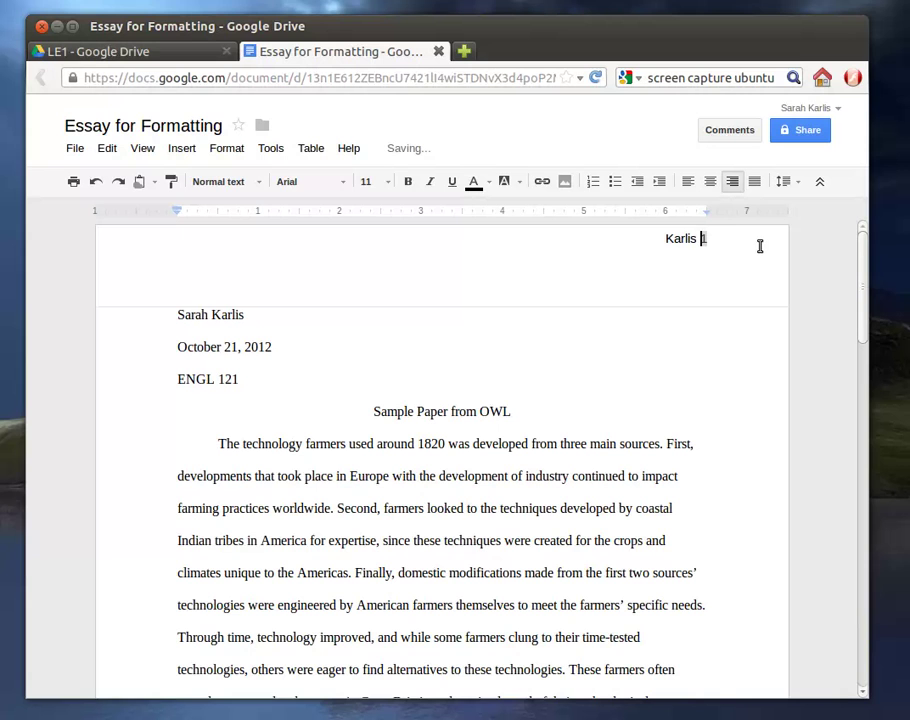
drag(729, 242, 544, 242)
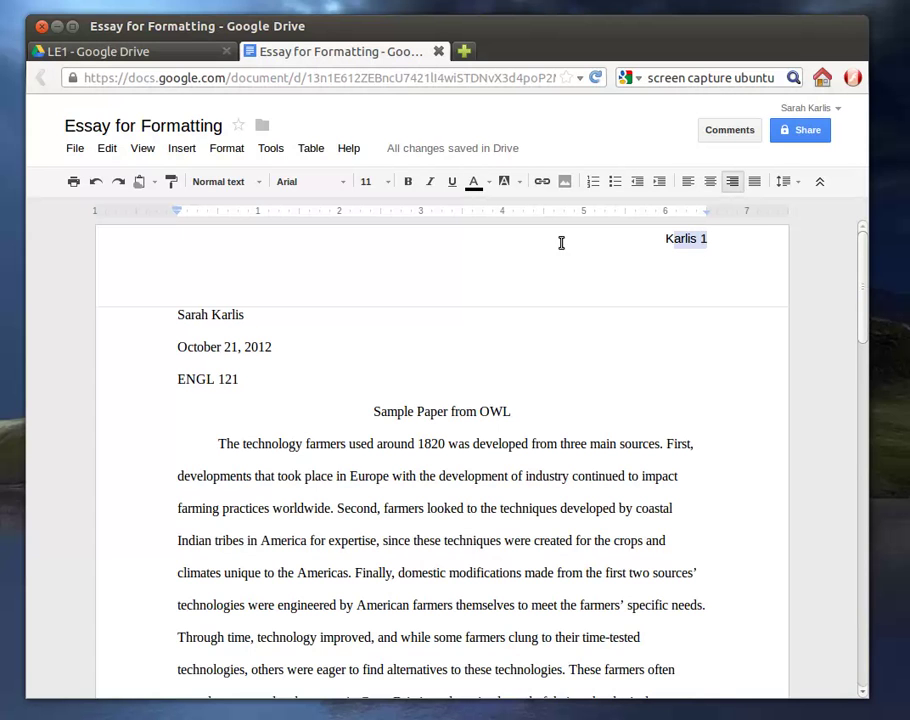
- Set the header's name and page number to Times New Roman, size 12
click(323, 188)
click(319, 210)
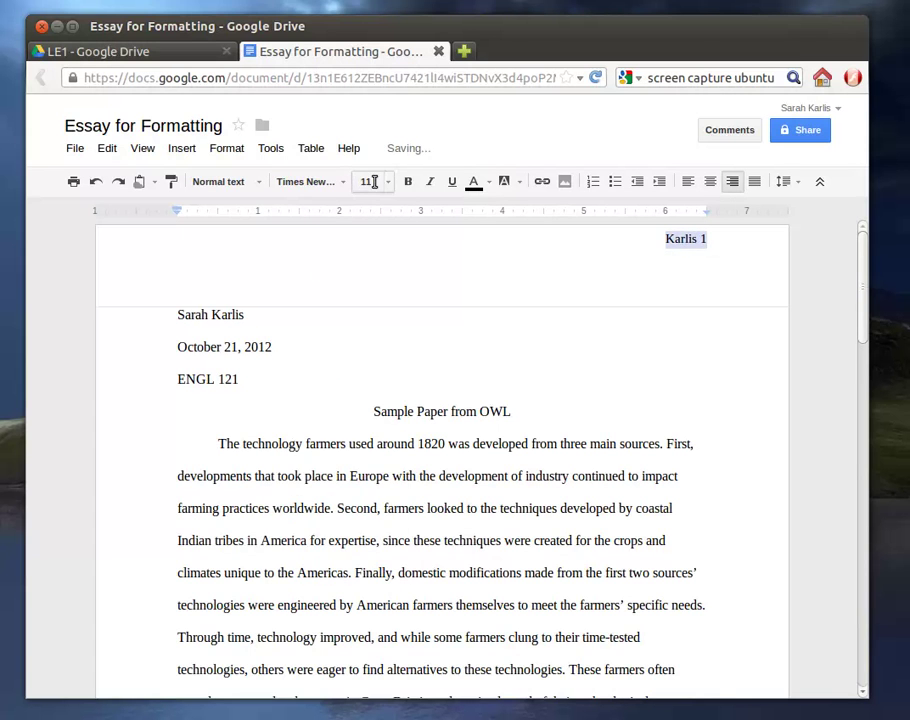
click(370, 182)
click(374, 302)
click(690, 272)
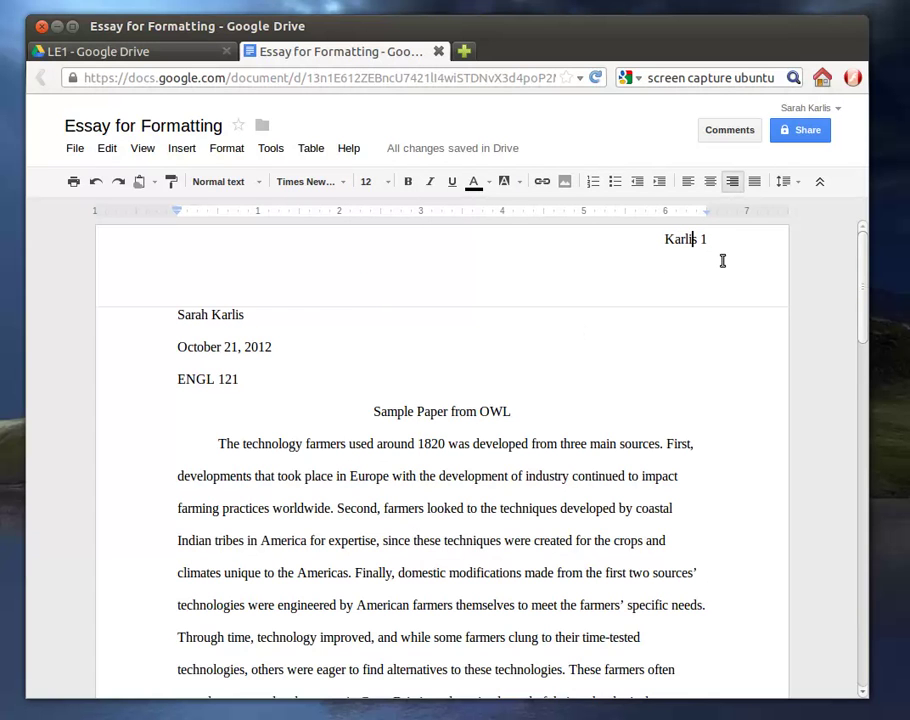
drag(721, 258, 703, 268)
- Scroll to the essay's end and place the caret before the Works Cited heading
scroll(459, 430, down, 10)
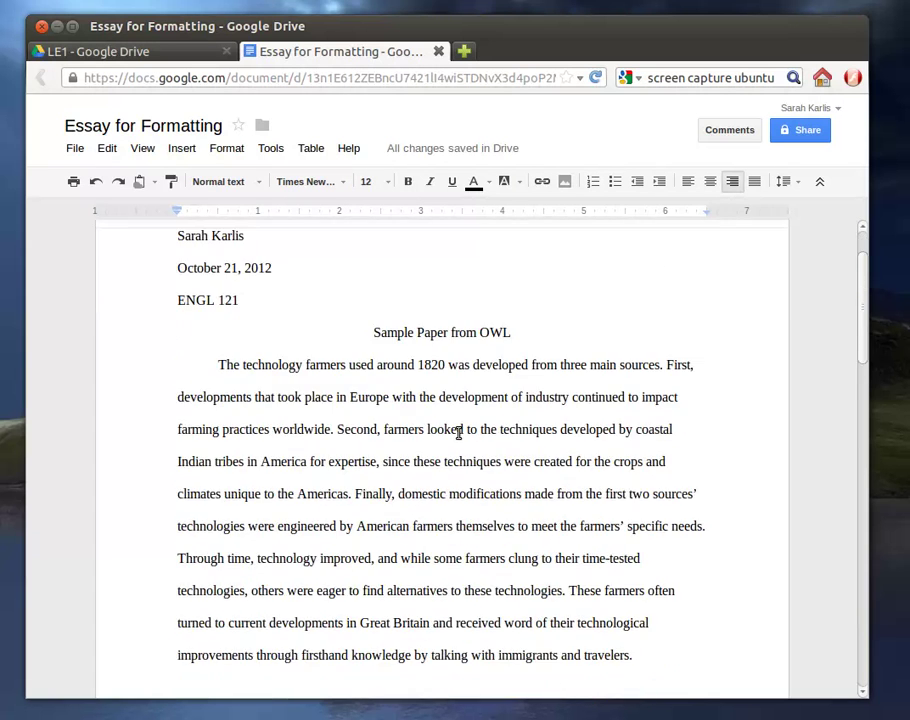
scroll(459, 442, down, 2)
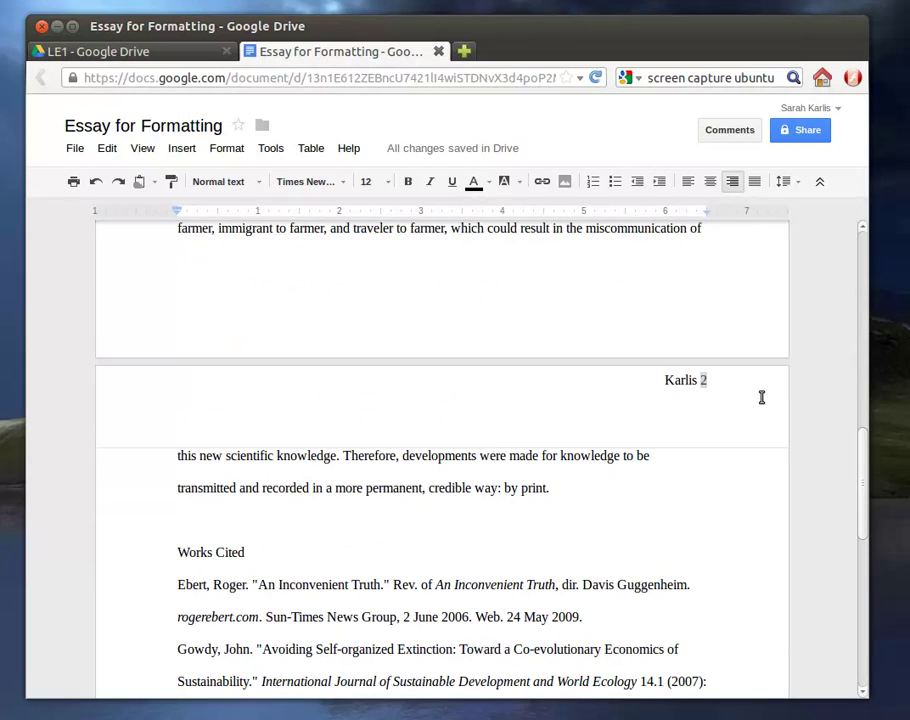
scroll(563, 370, down, 3)
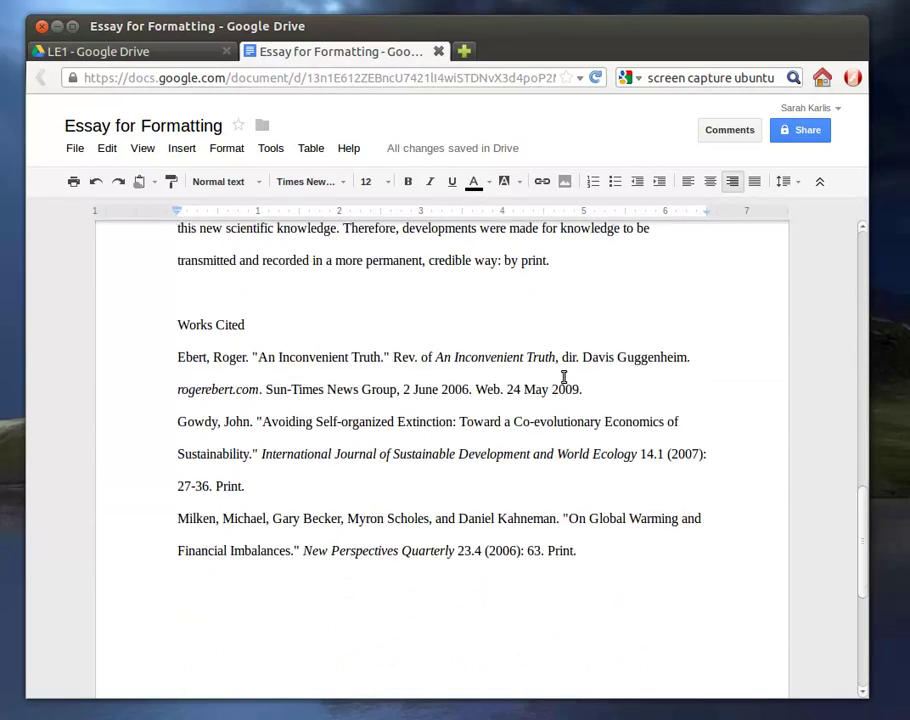
scroll(561, 370, up, 2)
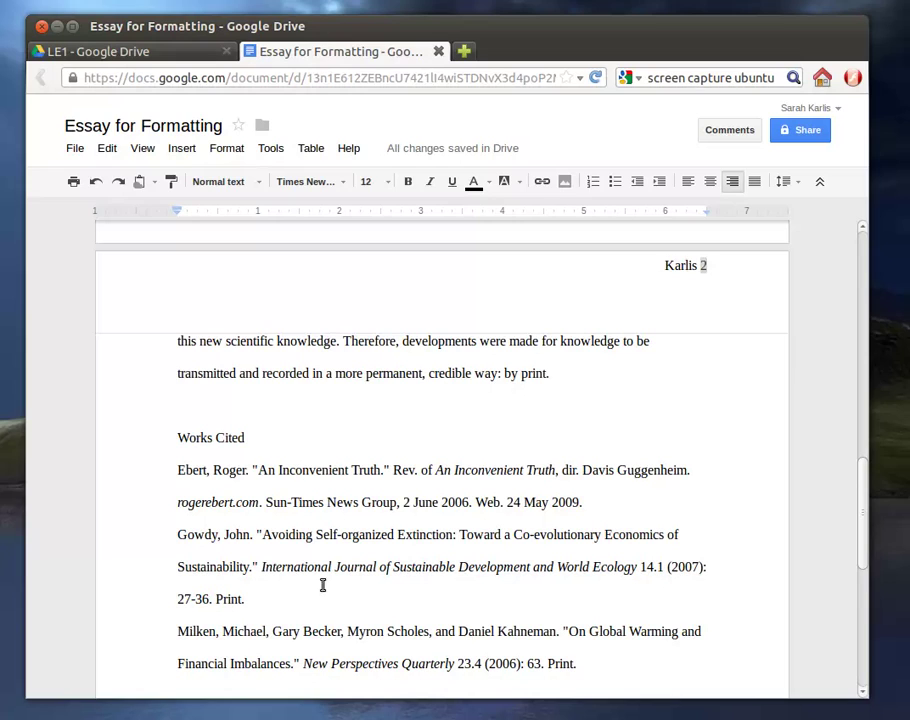
scroll(406, 592, up, 10)
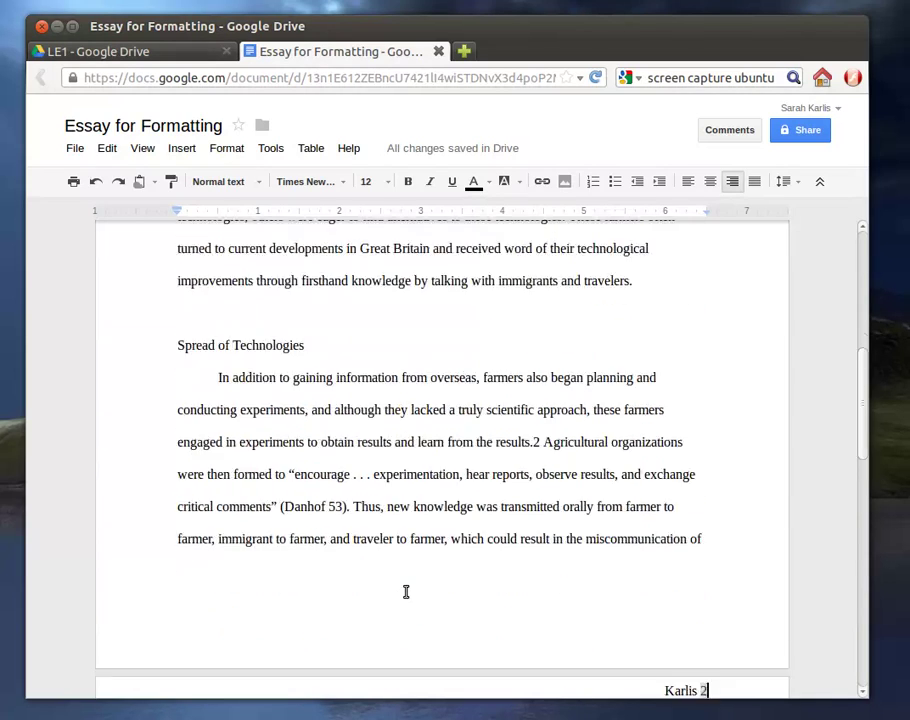
scroll(406, 592, up, 5)
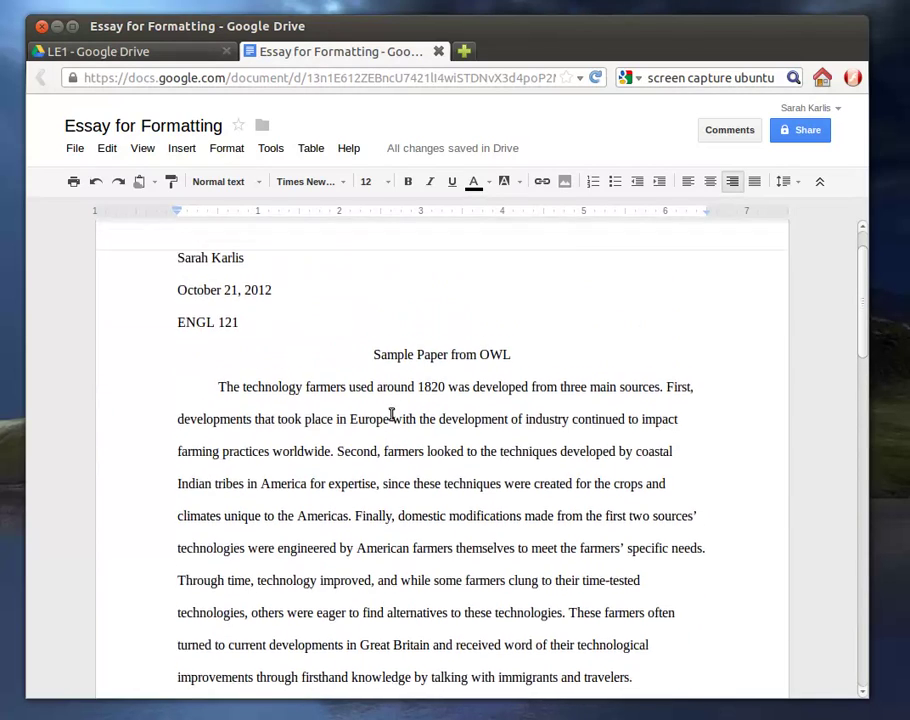
scroll(392, 414, down, 15)
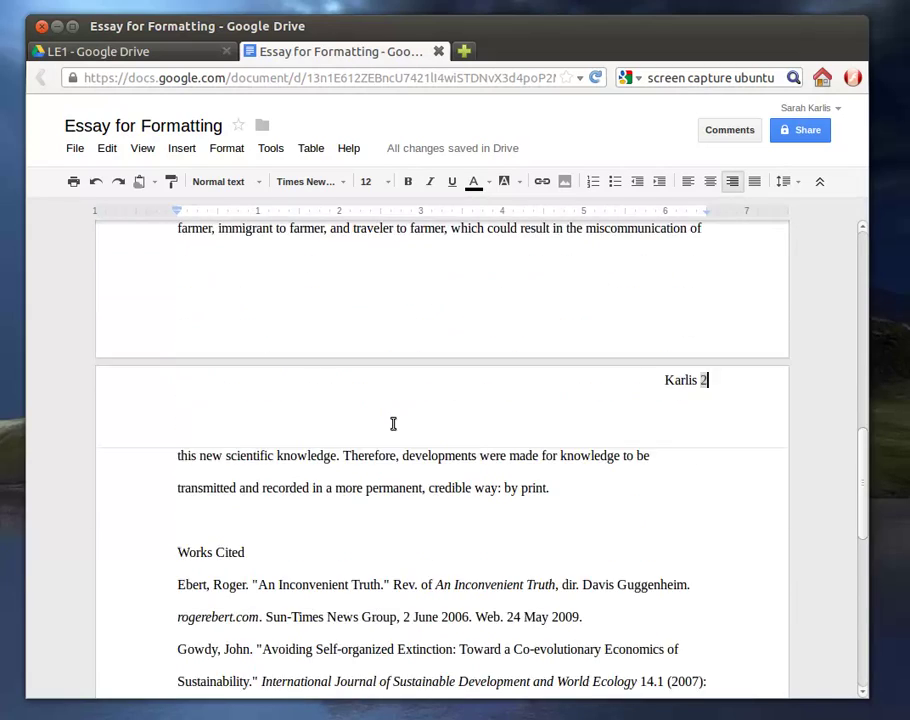
click(181, 371)
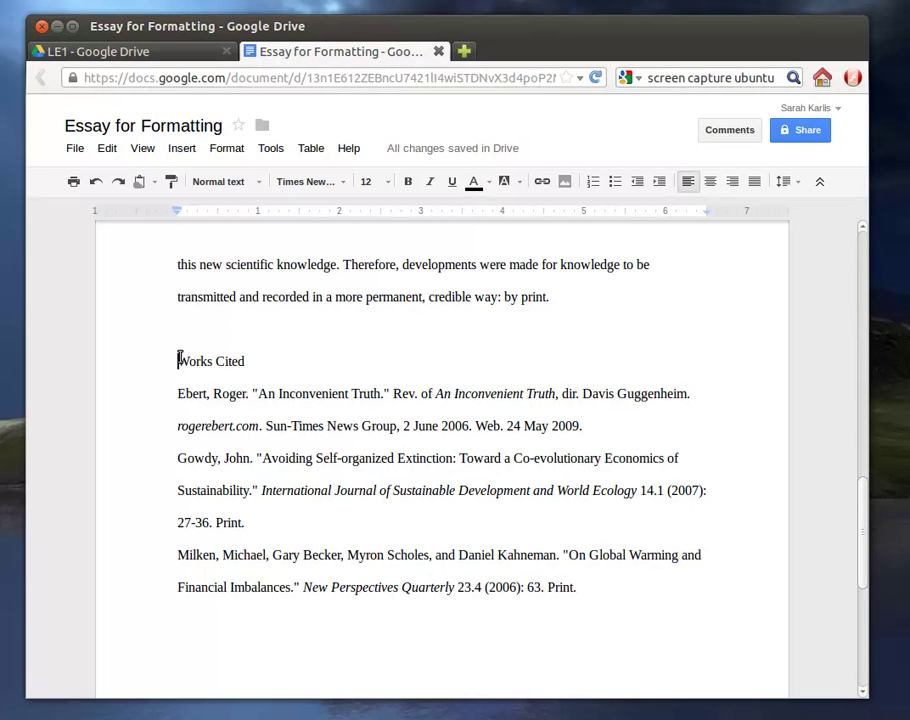
- Insert a page break before Works Cited so it begins on page 3
click(181, 150)
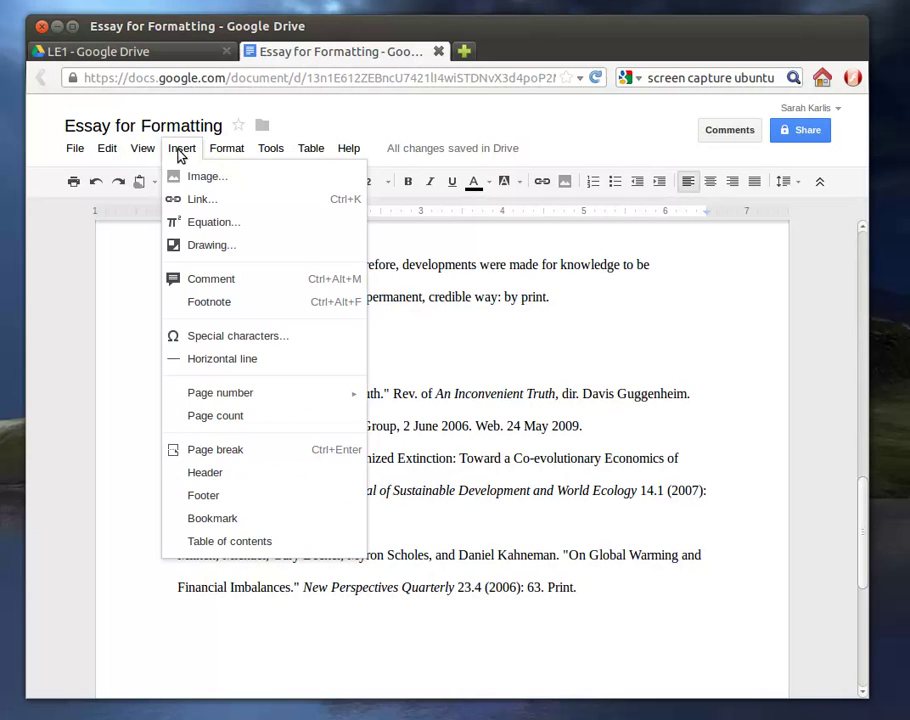
click(217, 456)
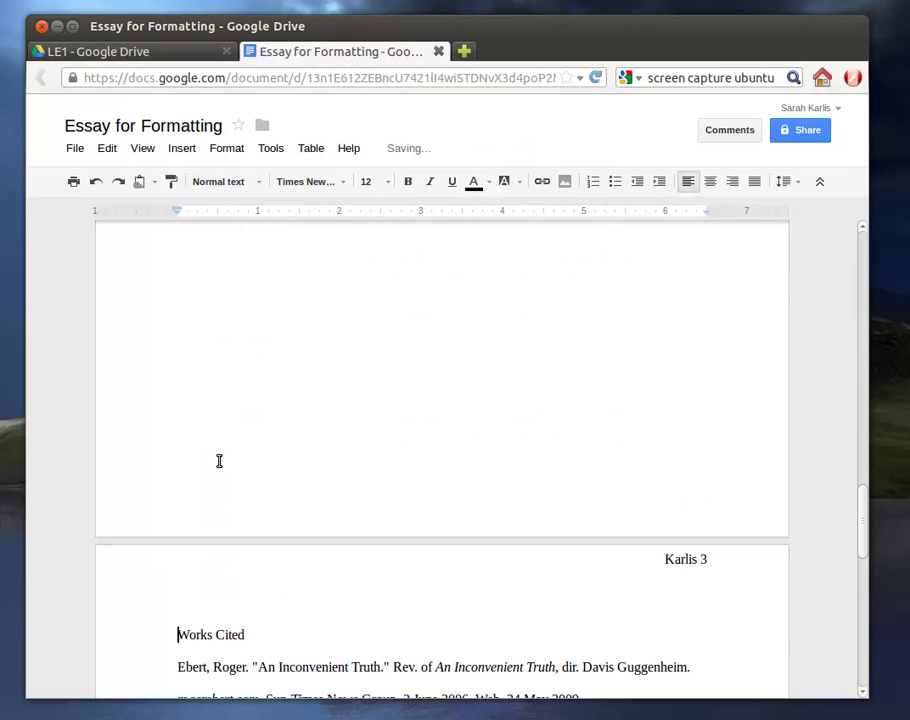
scroll(248, 596, down, 2)
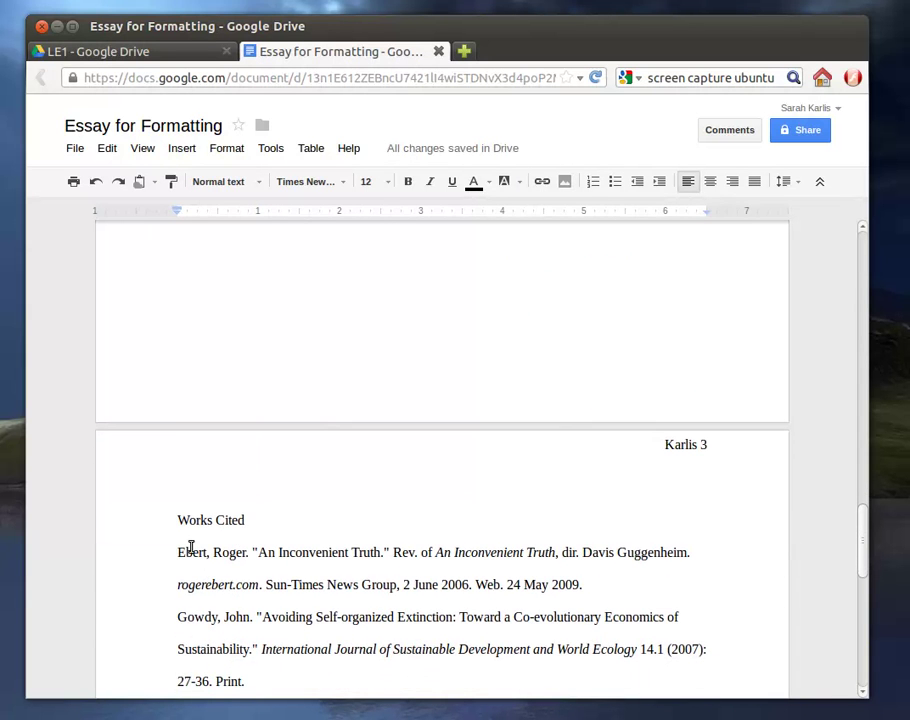
click(177, 522)
scroll(287, 626, up, 8)
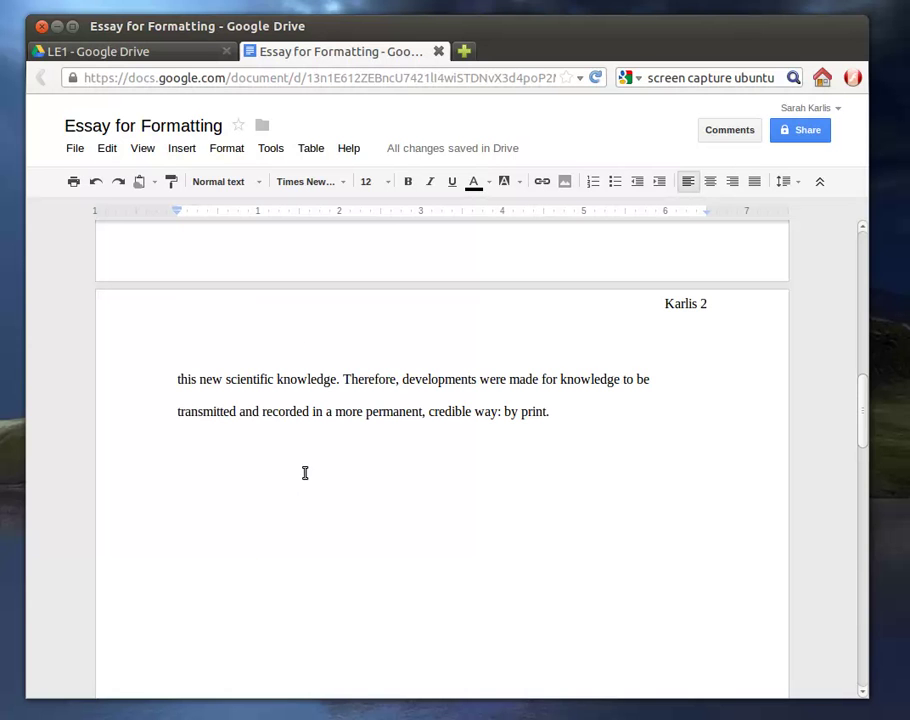
scroll(298, 545, down, 5)
scroll(280, 545, down, 3)
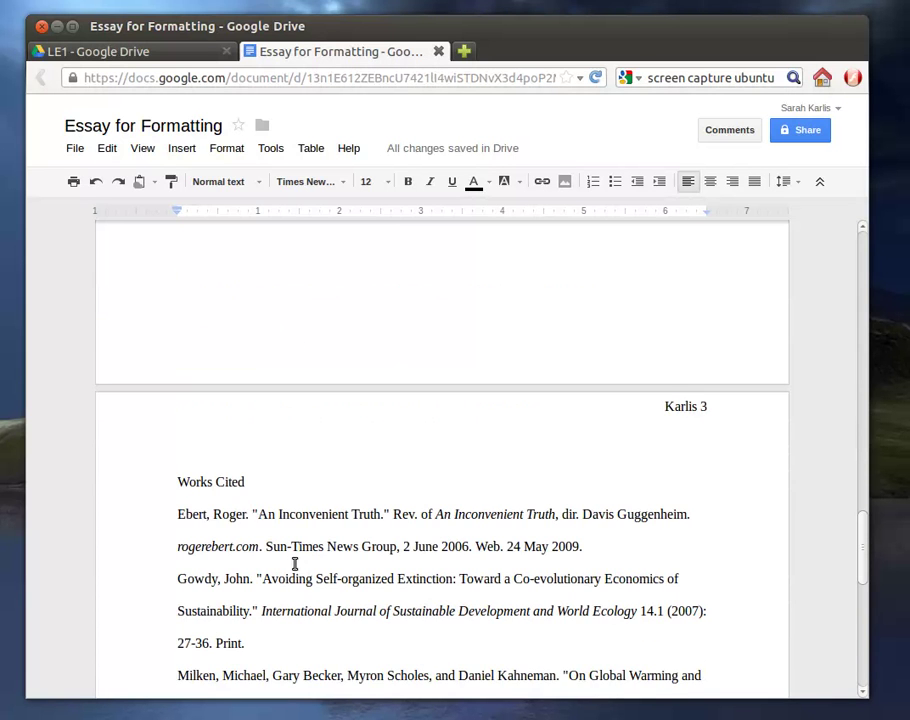
scroll(246, 490, up, 3)
scroll(248, 497, up, 5)
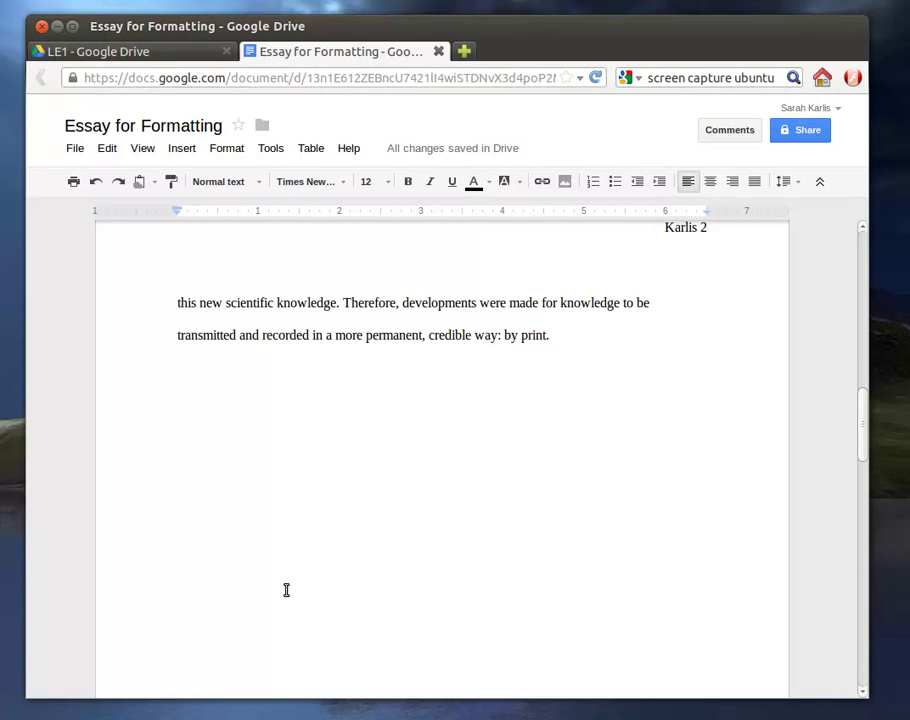
scroll(412, 544, down, 5)
scroll(415, 554, down, 5)
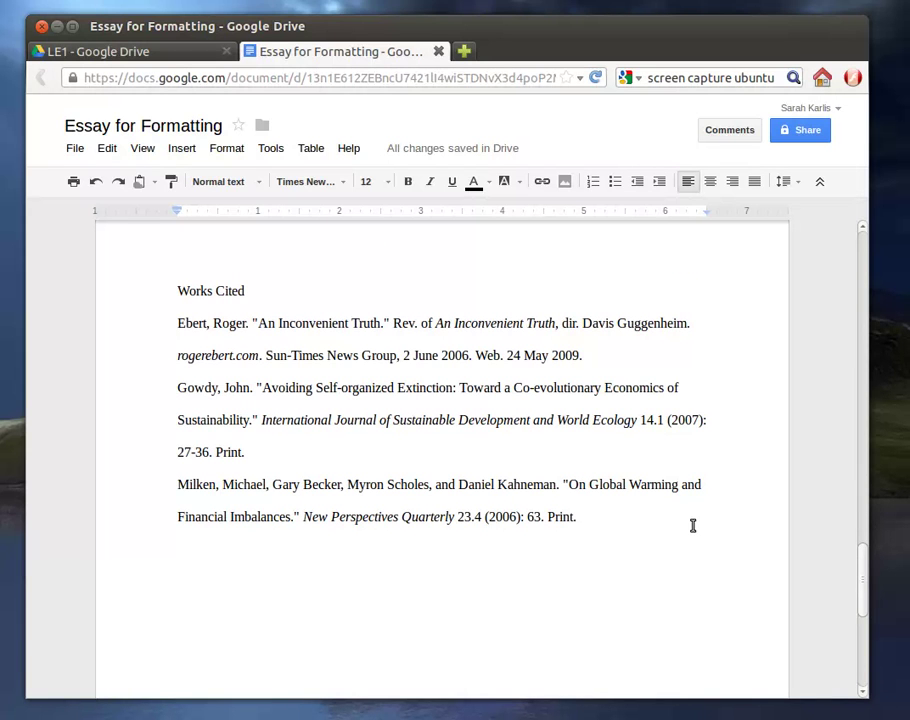
- Select the three Works Cited entries and move their left indent to 0.5 inch on the ruler
click(692, 525)
click(605, 525)
drag(601, 524, 169, 319)
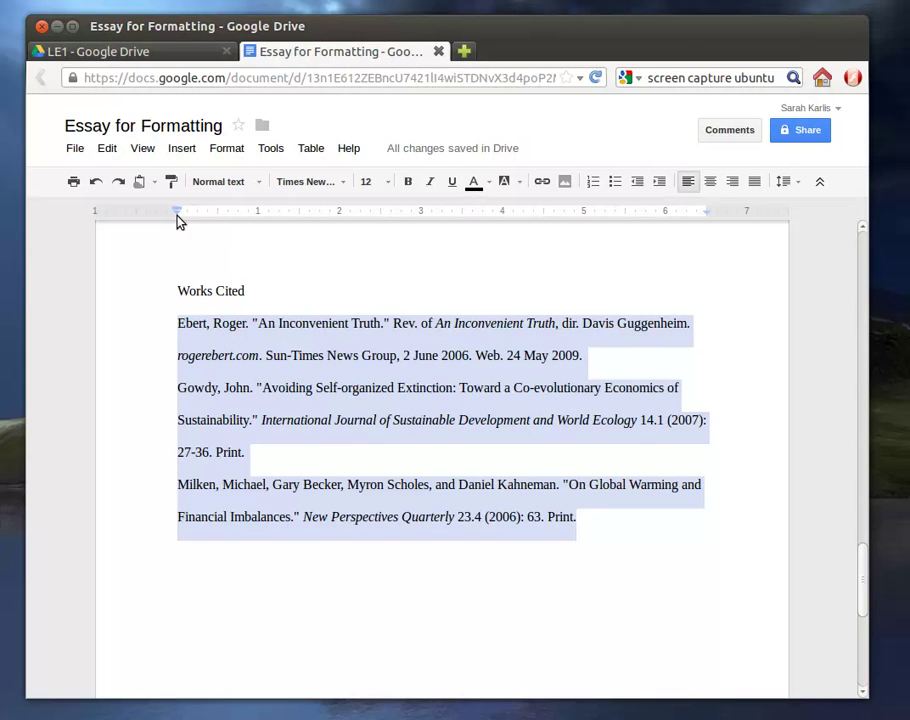
drag(177, 220, 219, 222)
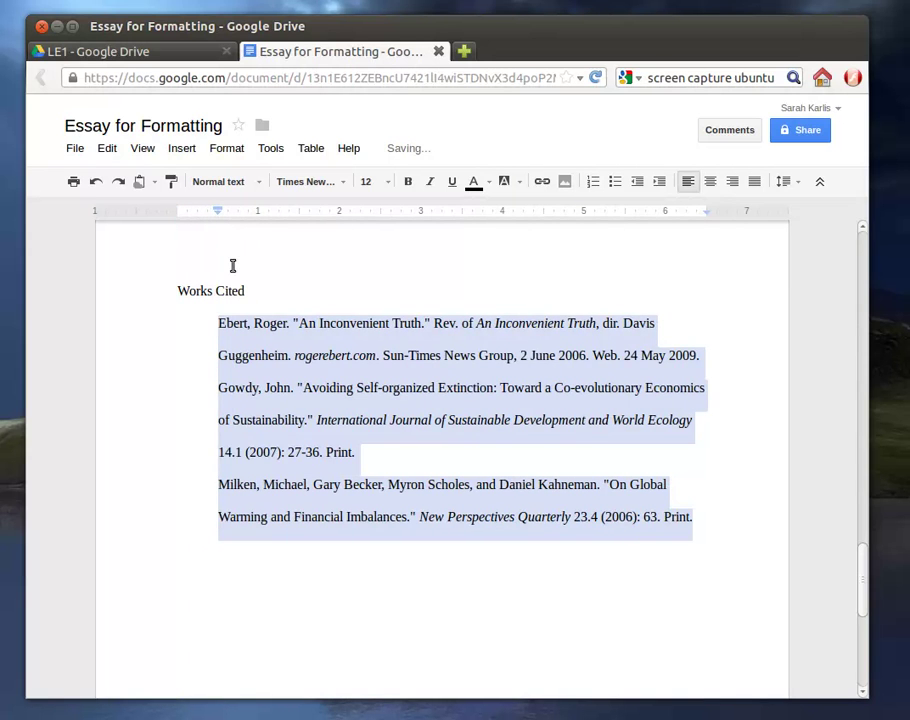
scroll(248, 398, up, 5)
scroll(248, 398, up, 10)
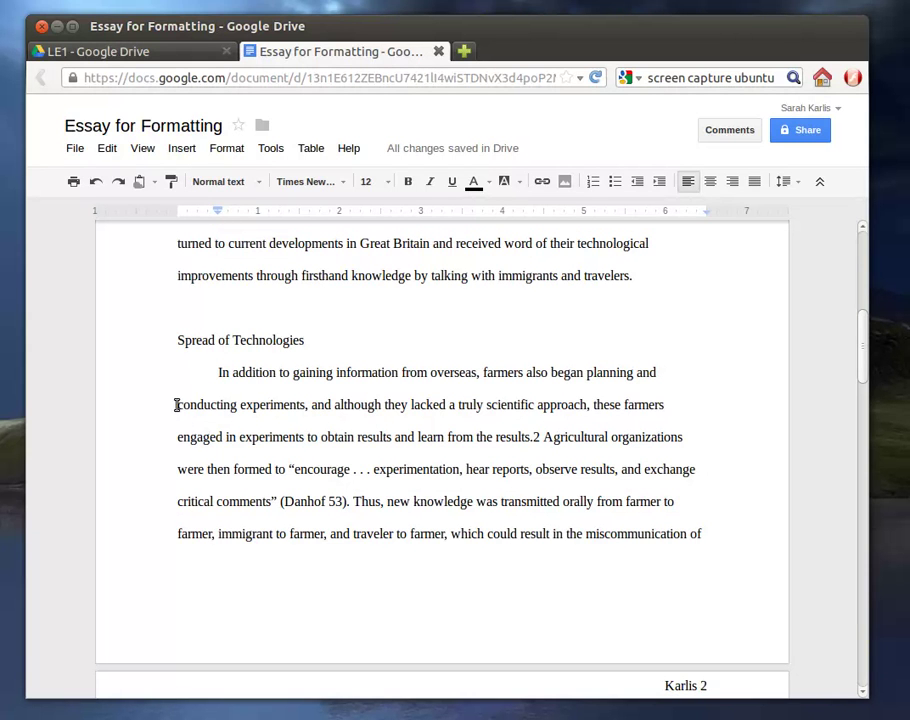
scroll(179, 404, down, 10)
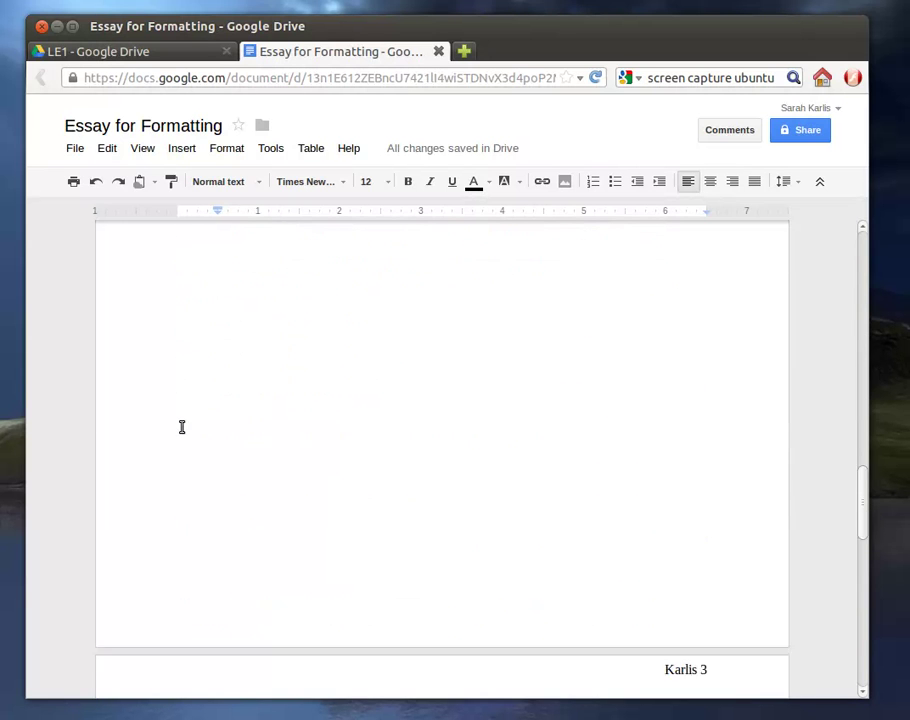
scroll(182, 427, down, 5)
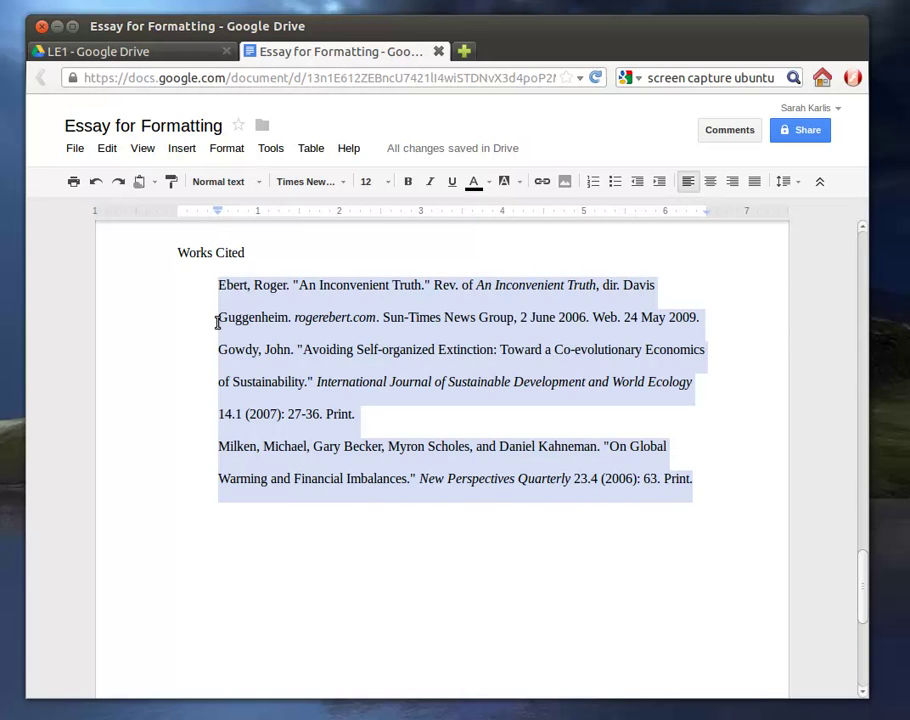
click(217, 212)
click(219, 211)
click(214, 214)
click(219, 213)
- Drag the first-line indent back to 0, giving the citations 0.5-inch hanging indents
mouse_move(219, 213)
mouse_down()
mouse_move(203, 217)
mouse_move(224, 221)
mouse_move(200, 215)
mouse_move(219, 212)
mouse_move(180, 214)
mouse_up()
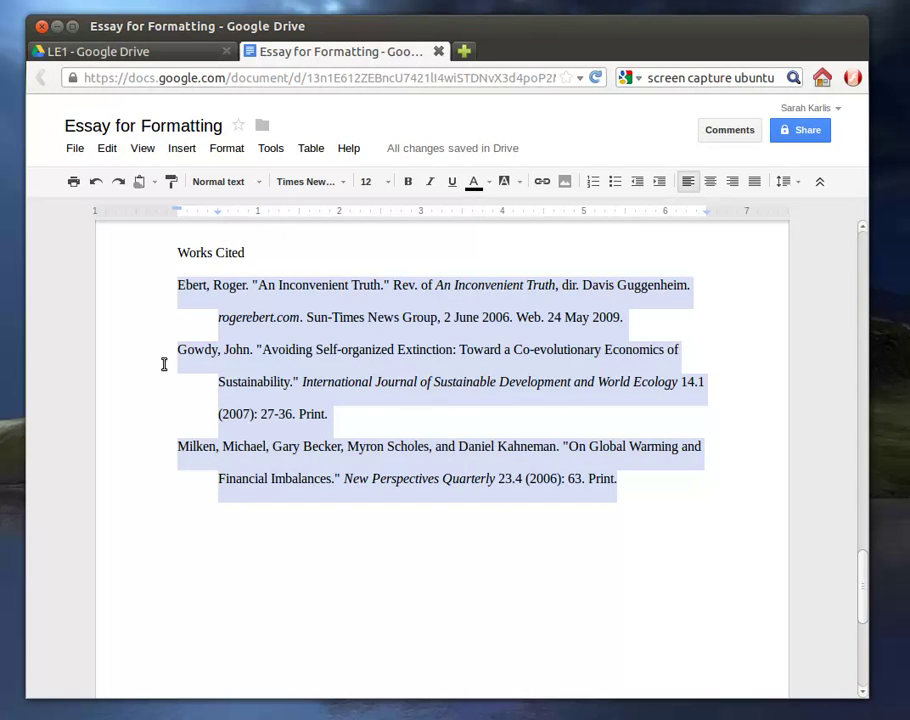
mouse_move(179, 212)
mouse_down()
mouse_move(211, 214)
mouse_move(177, 213)
mouse_up()
click(180, 213)
click(375, 421)
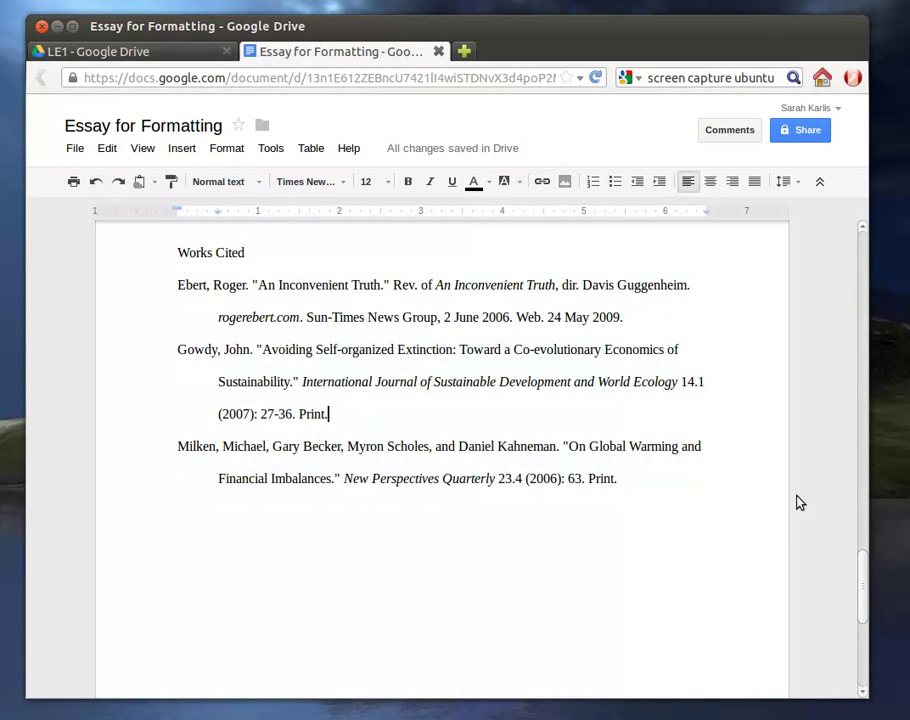
scroll(686, 483, up, 2)
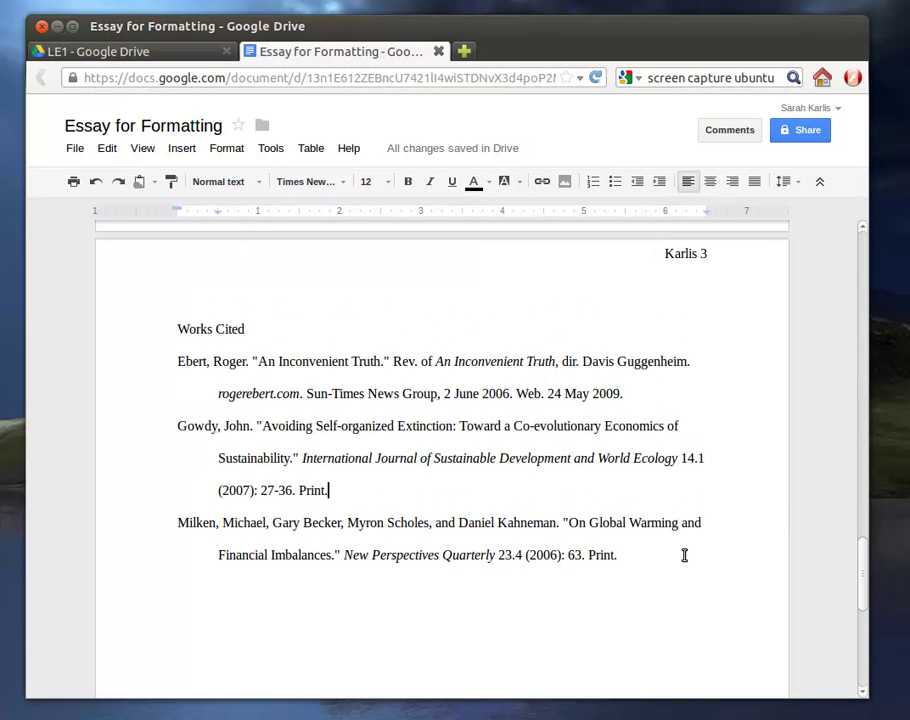
scroll(685, 553, down, 3)
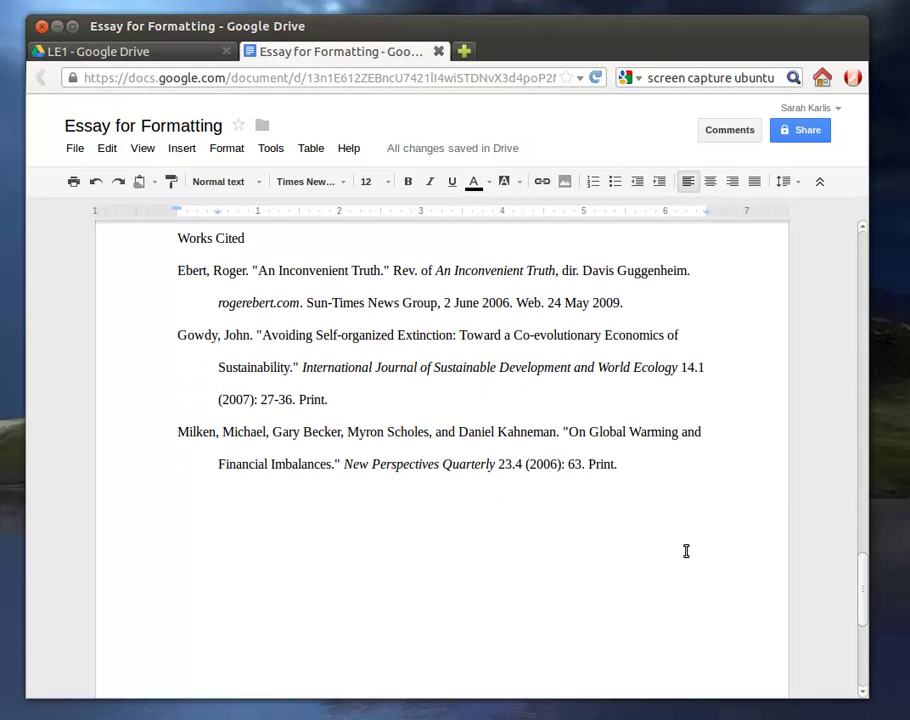
- Leave 'The technology farmers used' plain after toggling italic and underline, then bring up Tools
scroll(686, 551, up, 10)
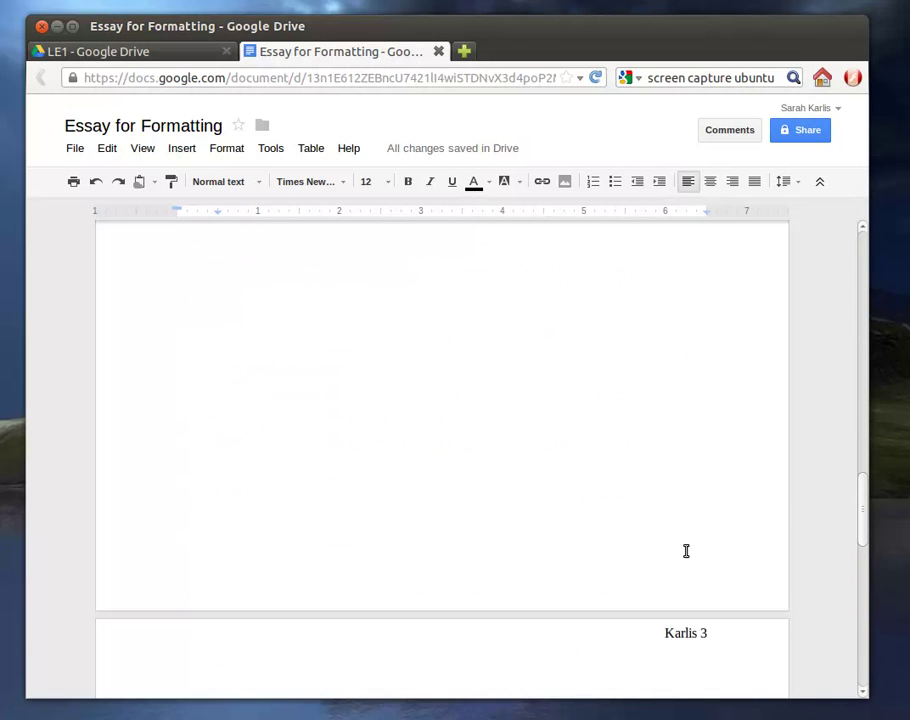
scroll(686, 551, up, 15)
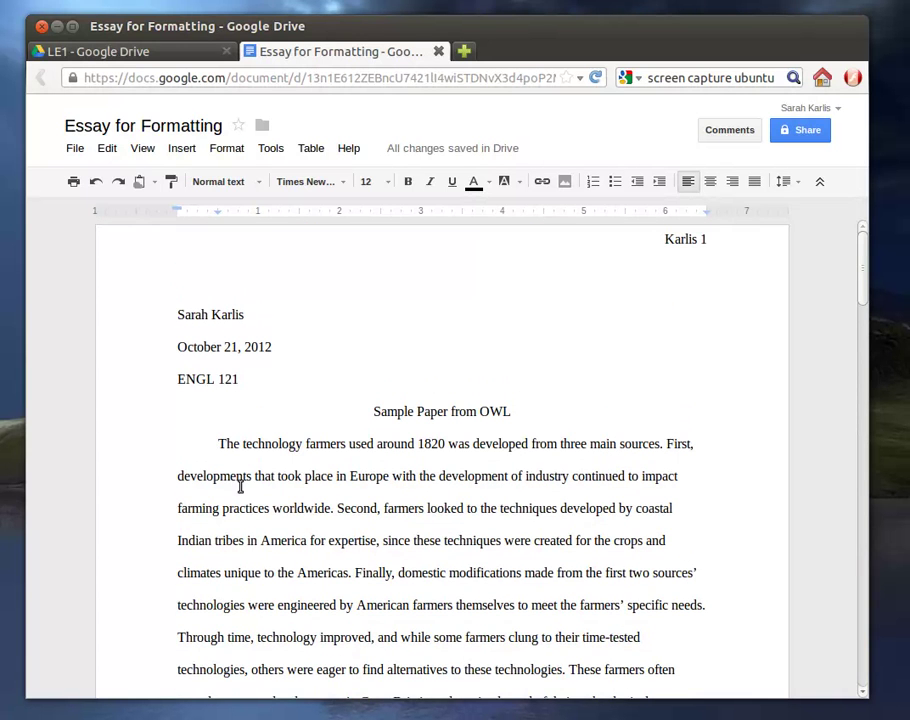
drag(220, 443, 374, 449)
click(429, 182)
click(429, 182)
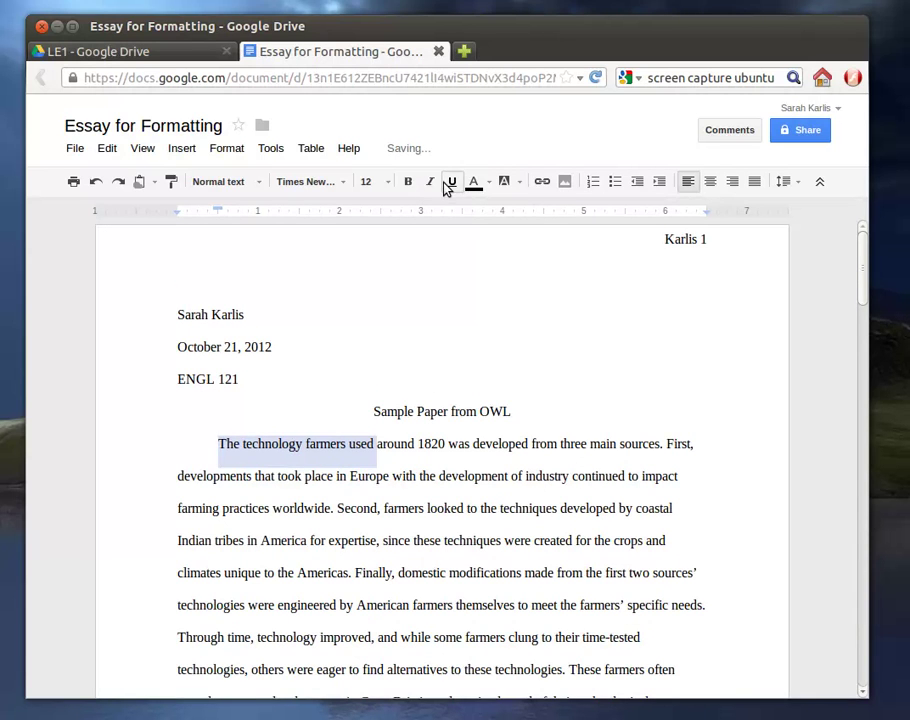
click(452, 181)
click(452, 181)
click(505, 478)
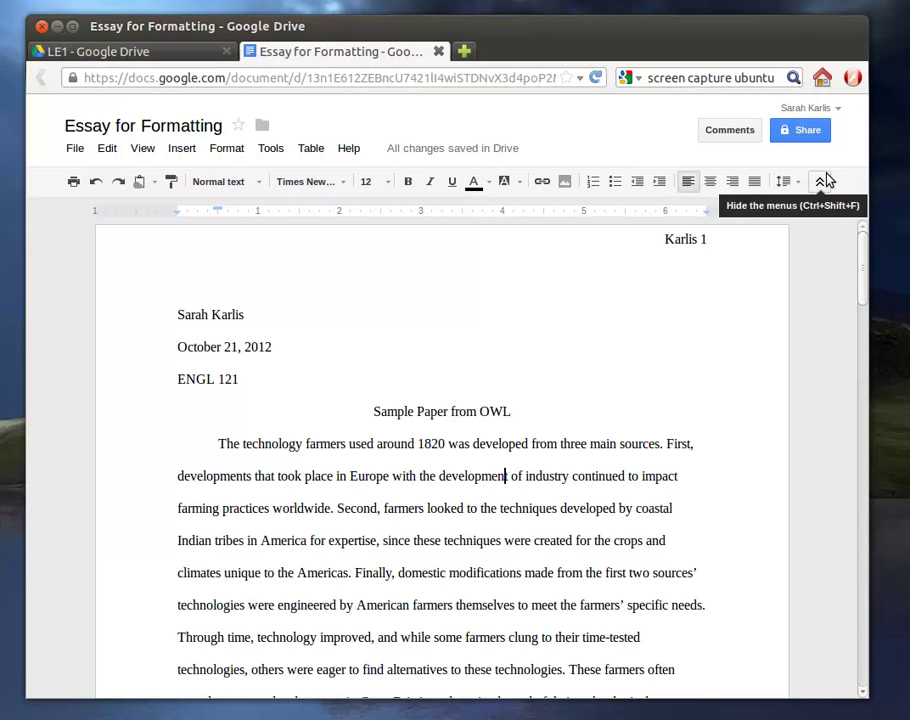
click(285, 156)
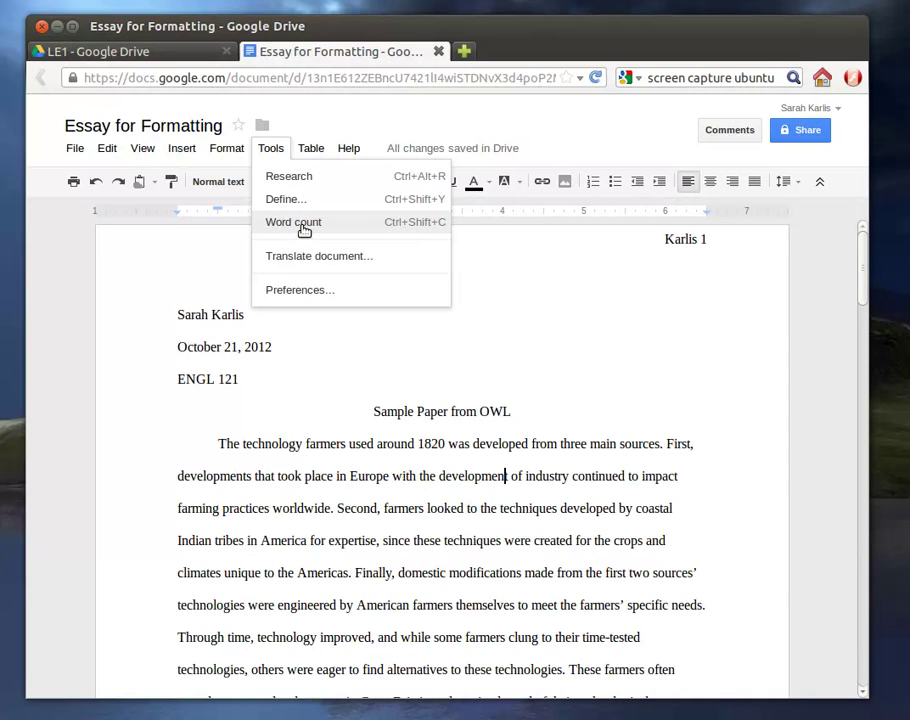
- Browse the Format menu's Paragraph styles and Line spacing submenus, then move to the Insert menu
click(240, 152)
click(240, 152)
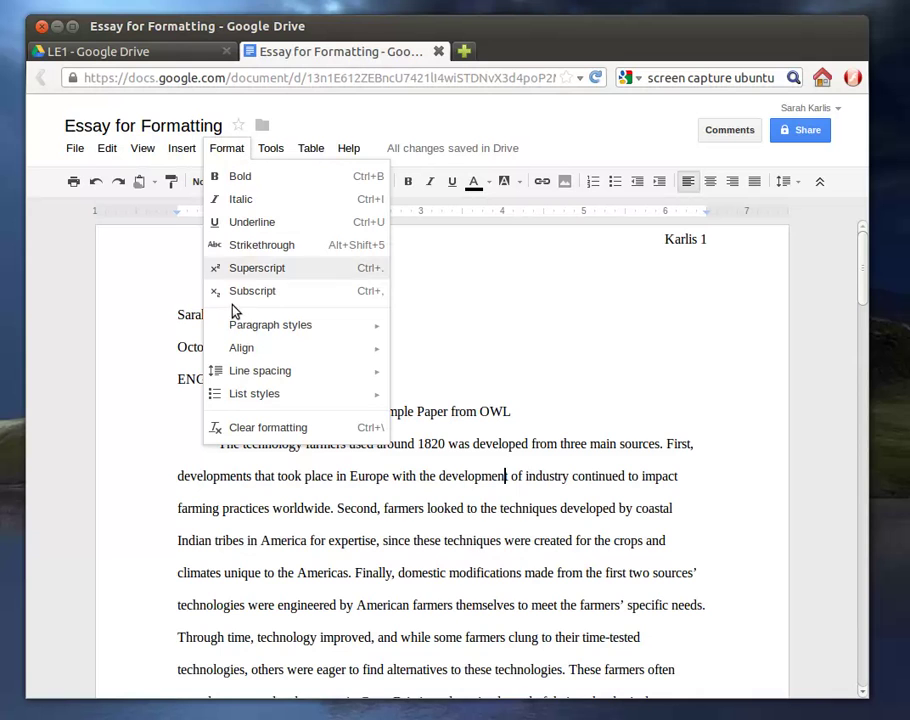
mouse_move(234, 322)
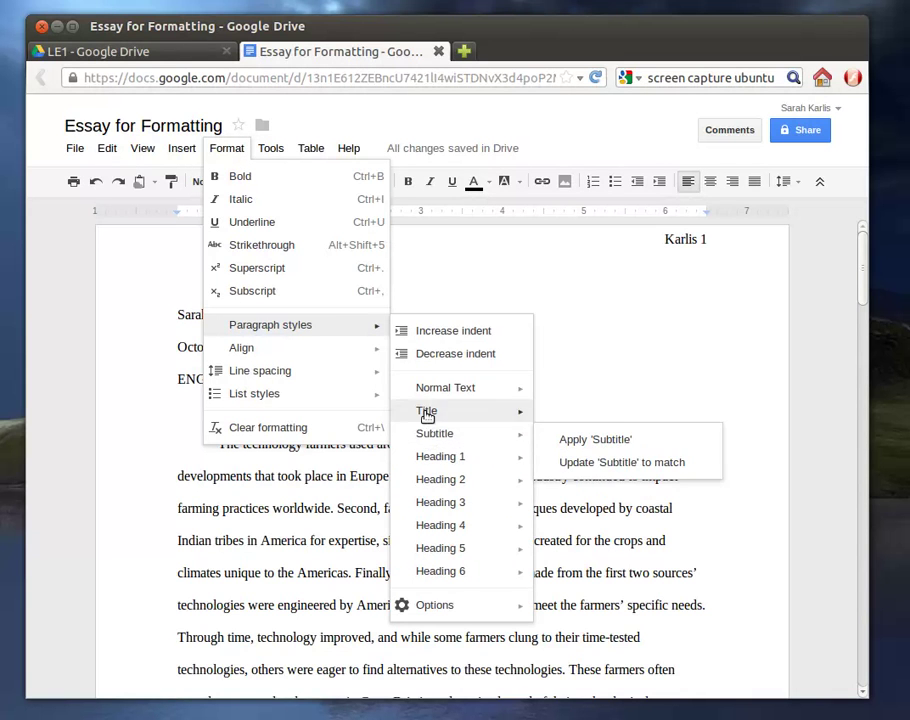
mouse_move(263, 379)
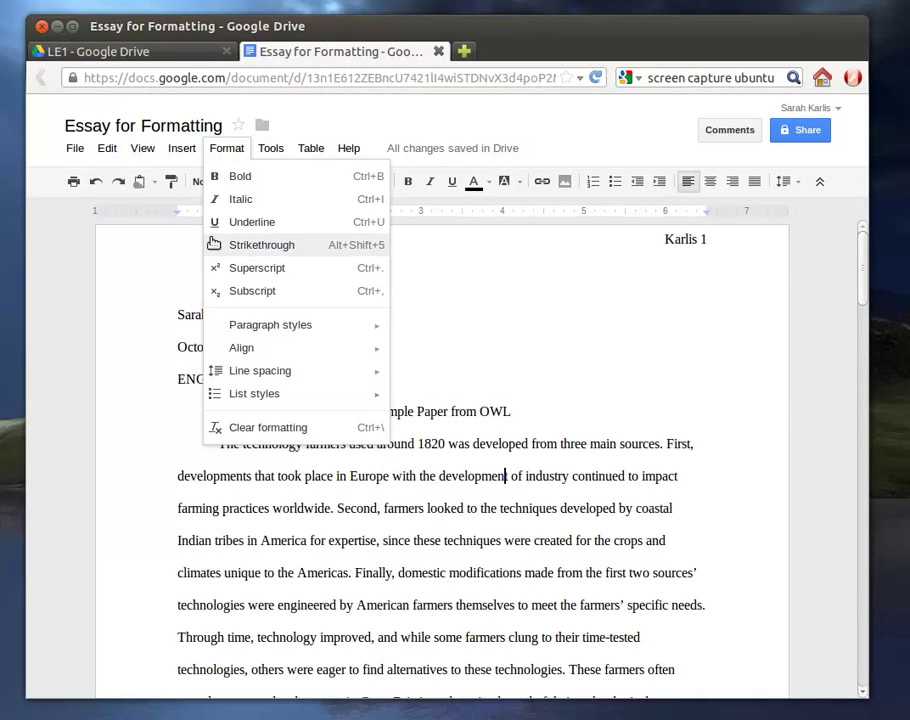
mouse_move(190, 155)
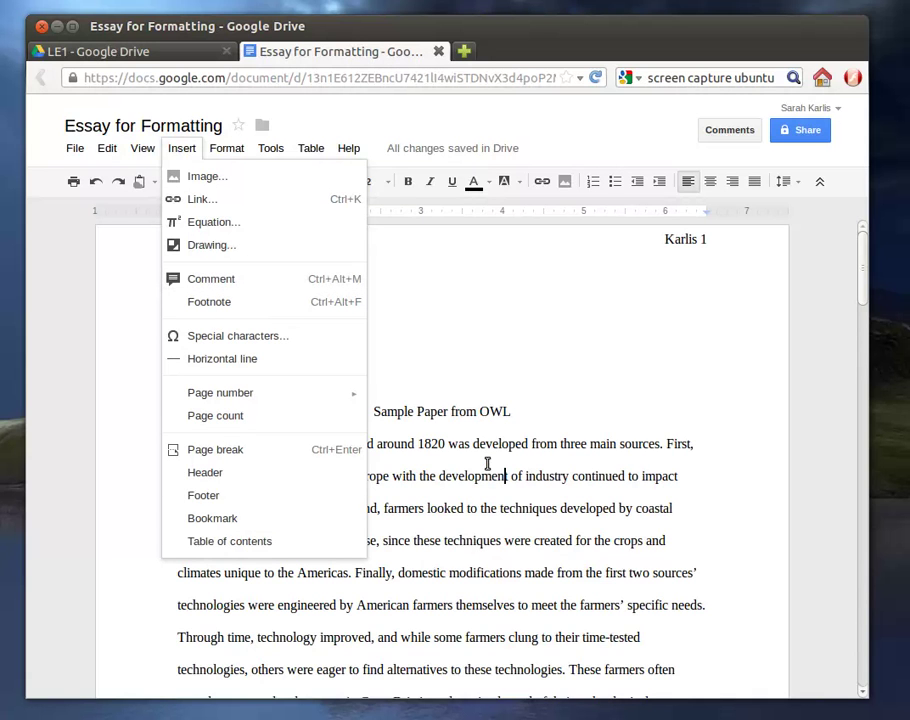
- Select the sentence from 'First,' to 'worldwide.' and start a comment on it, then cancel it
click(670, 441)
drag(668, 443, 335, 506)
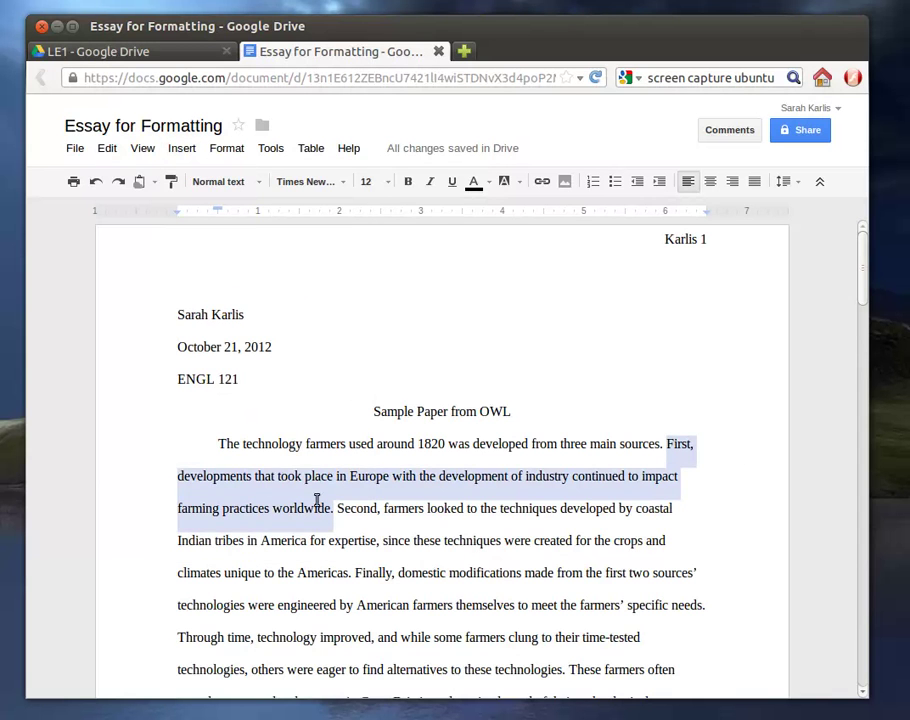
click(190, 150)
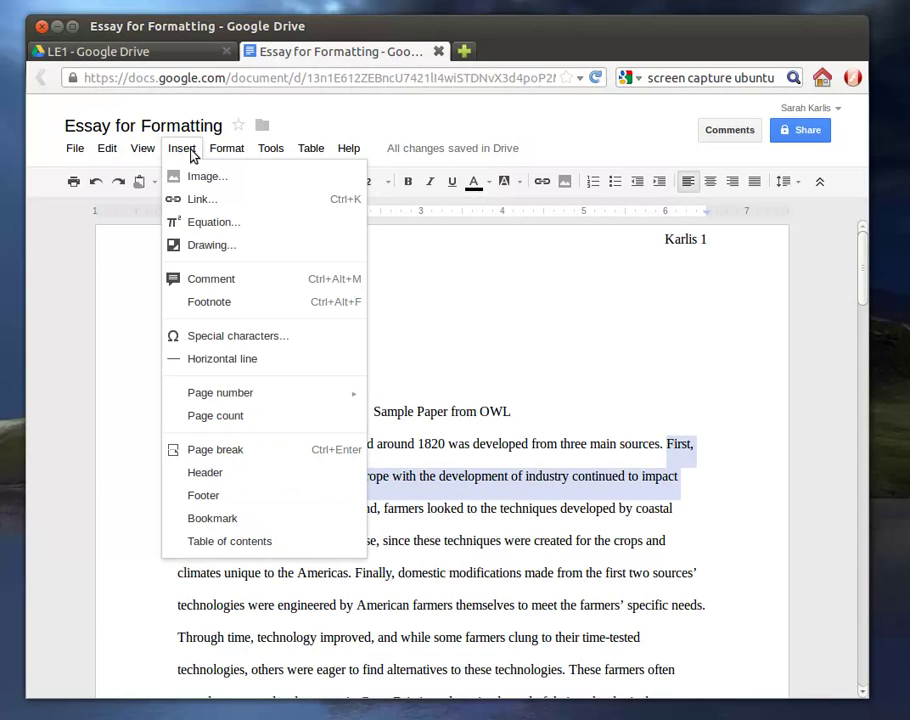
click(355, 282)
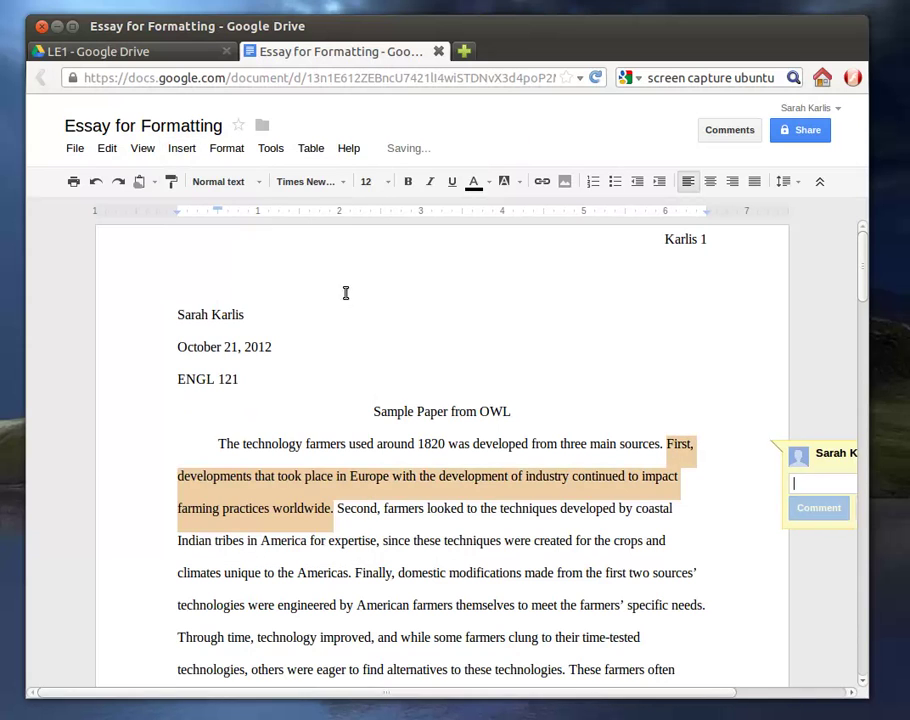
key(Escape)
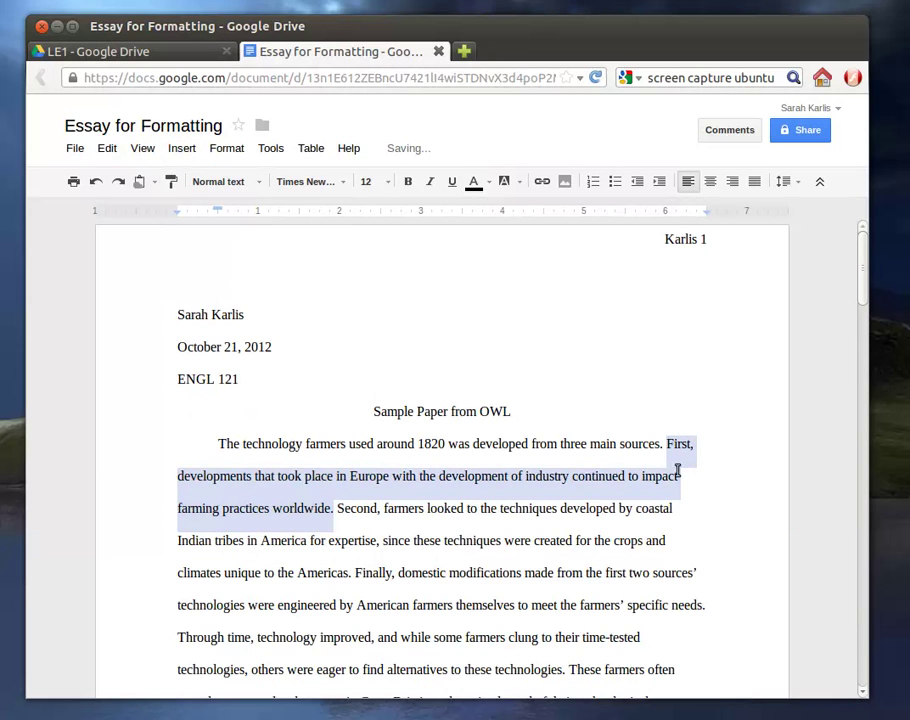
- Reselect the same sentence, start and cancel another empty comment, then enlarge the browser window
click(333, 506)
drag(333, 506, 662, 441)
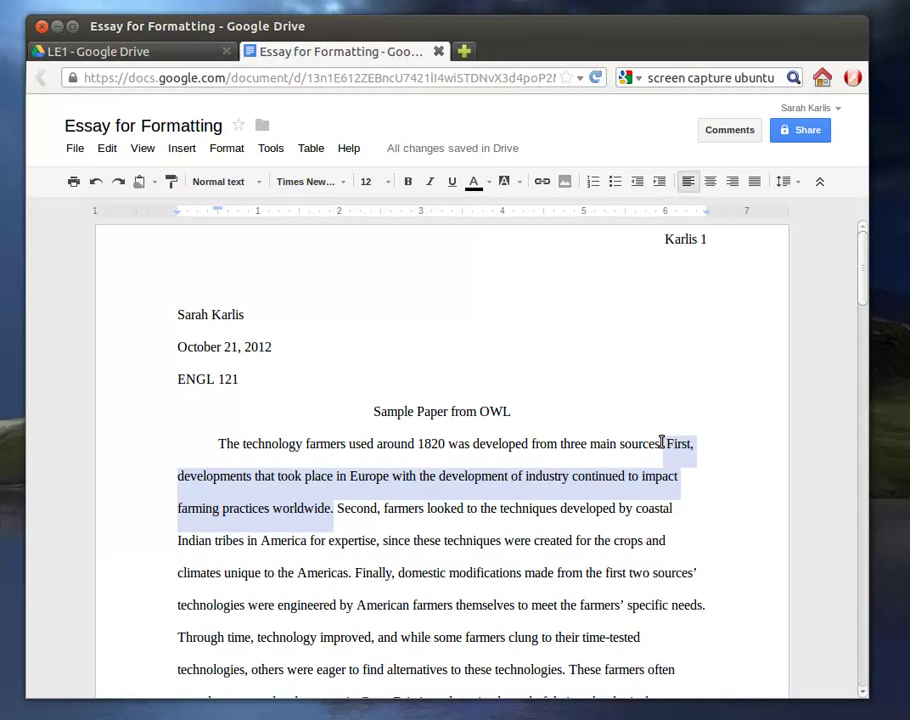
click(180, 148)
click(212, 276)
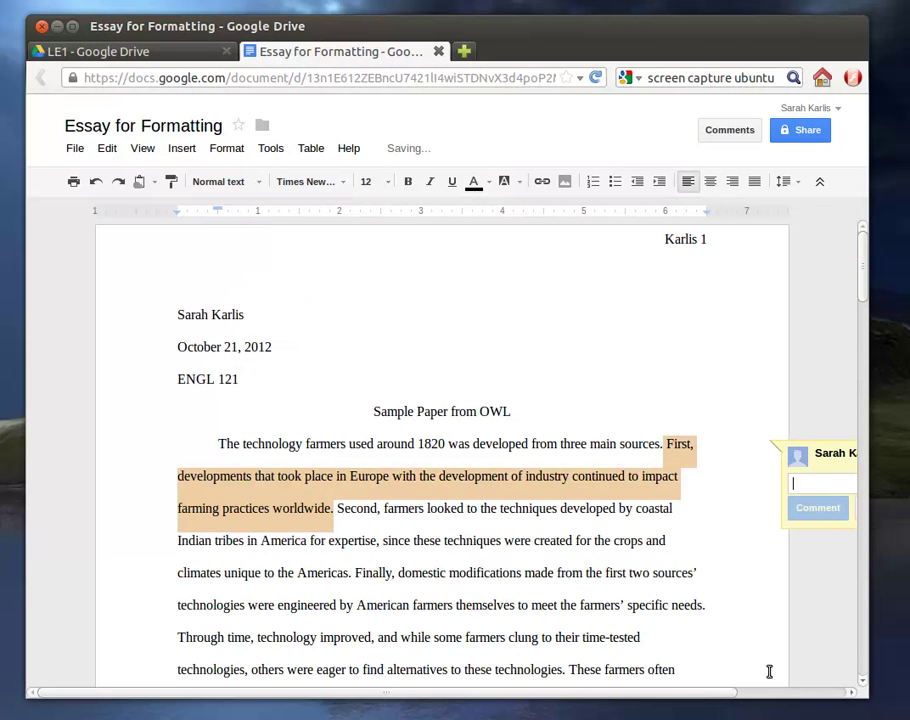
key(Escape)
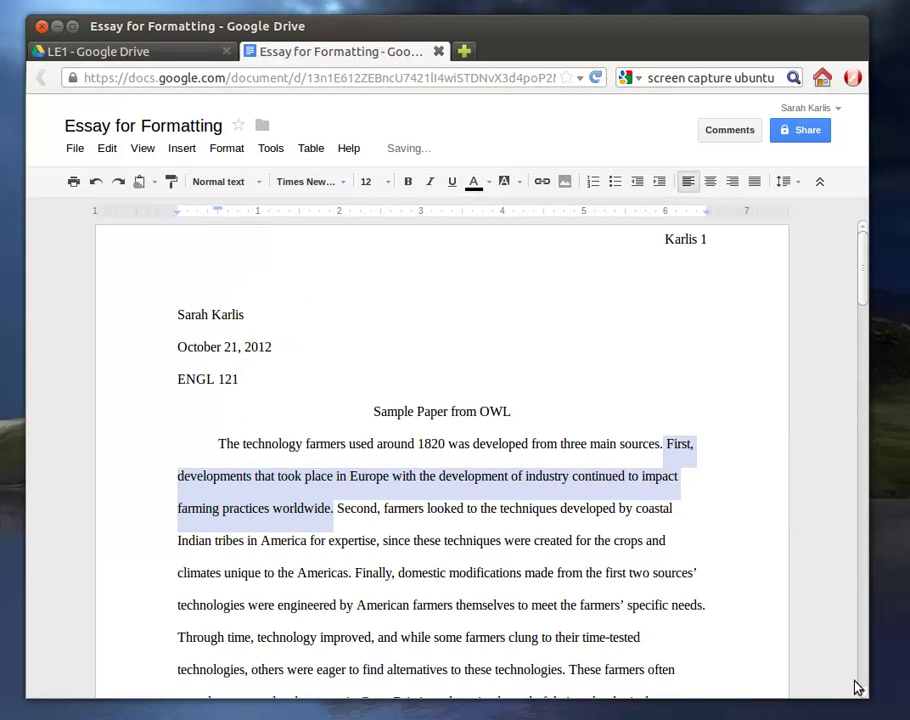
drag(860, 688, 905, 705)
- Post the comment 'Insert comment here' on the selected 'First, … worldwide.' sentence via Insert > Comment
click(4, 712)
click(152, 148)
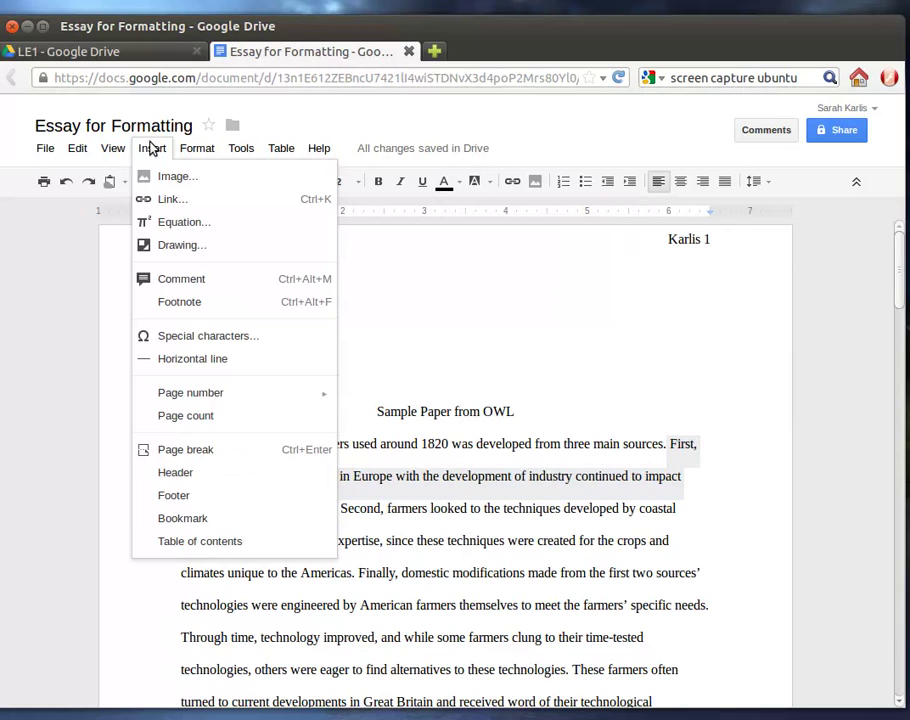
click(182, 279)
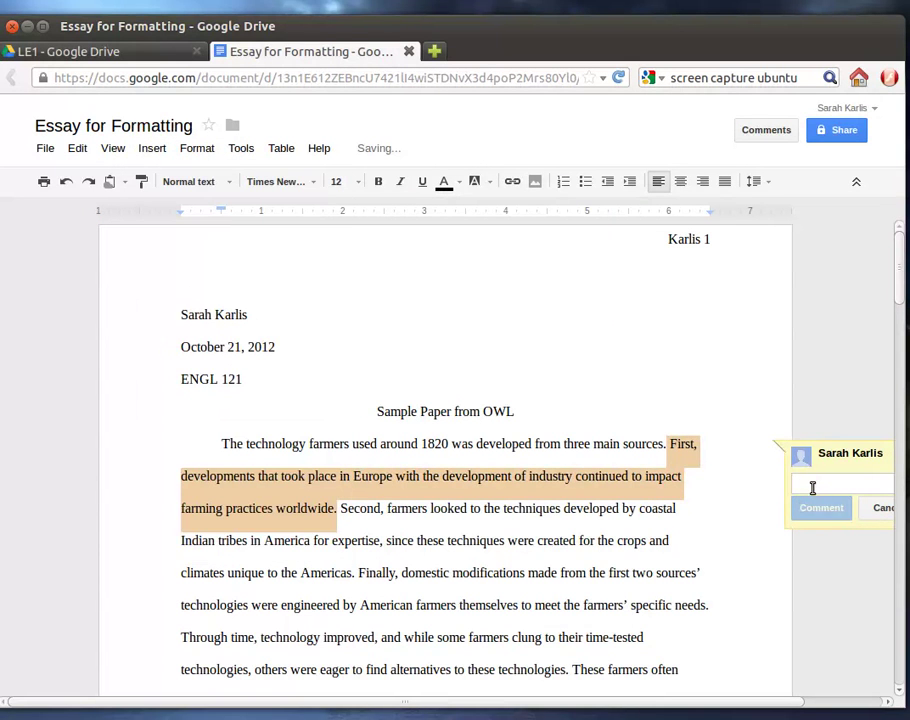
text(Insert comment)
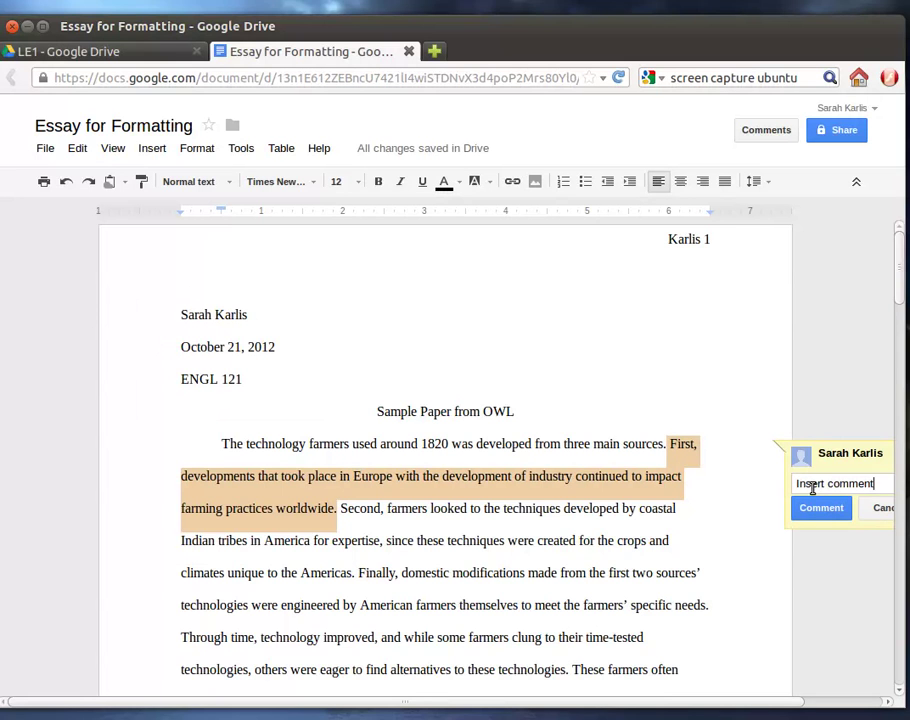
text( here.)
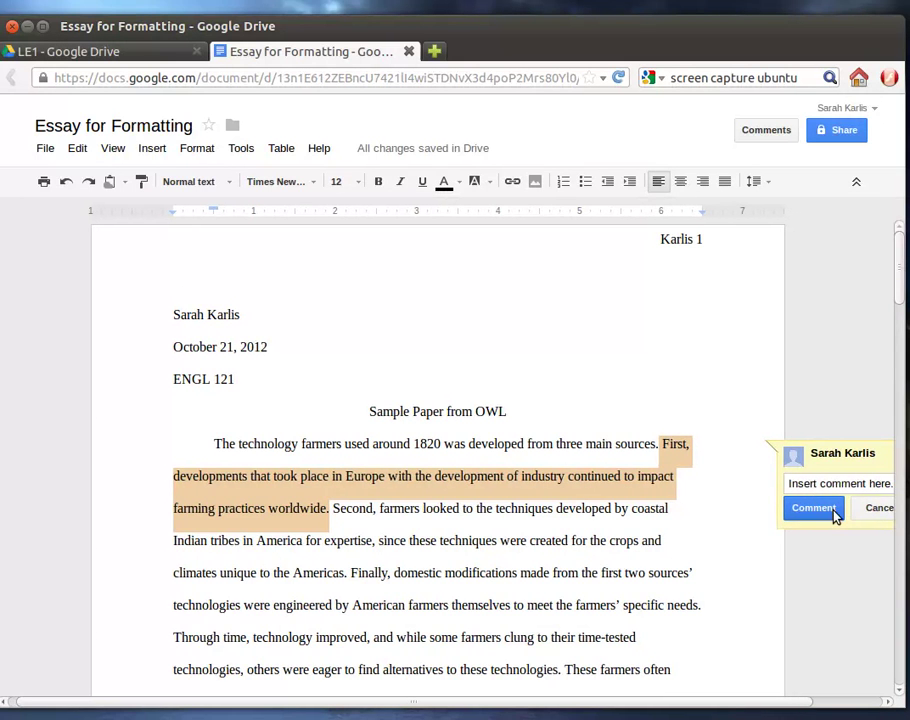
click(831, 512)
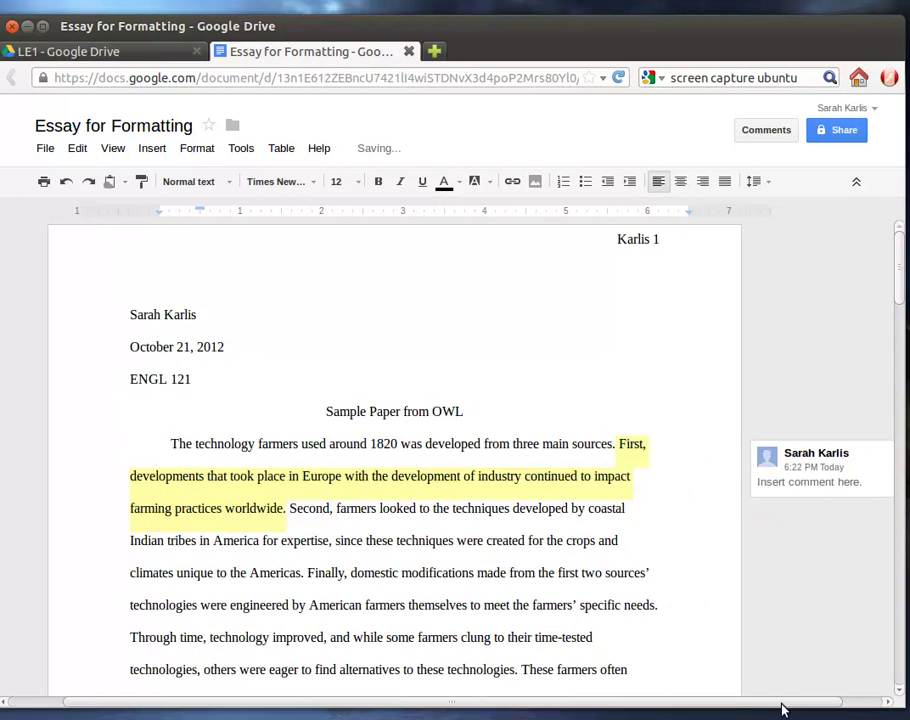